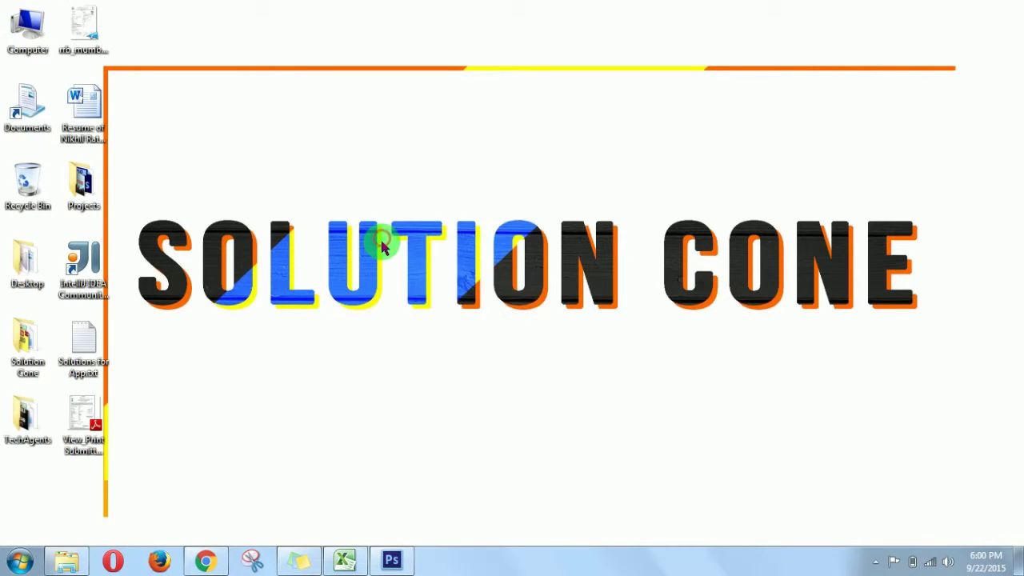
- Switch to Photoshop and create a new document 500 pixels wide and 500 pixels high
click(391, 560)
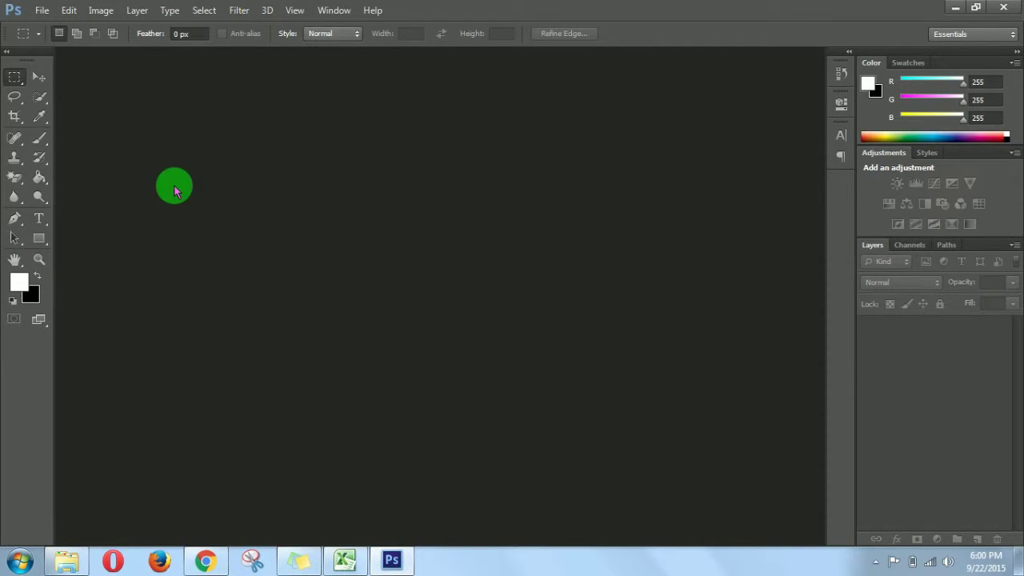
click(44, 15)
click(72, 28)
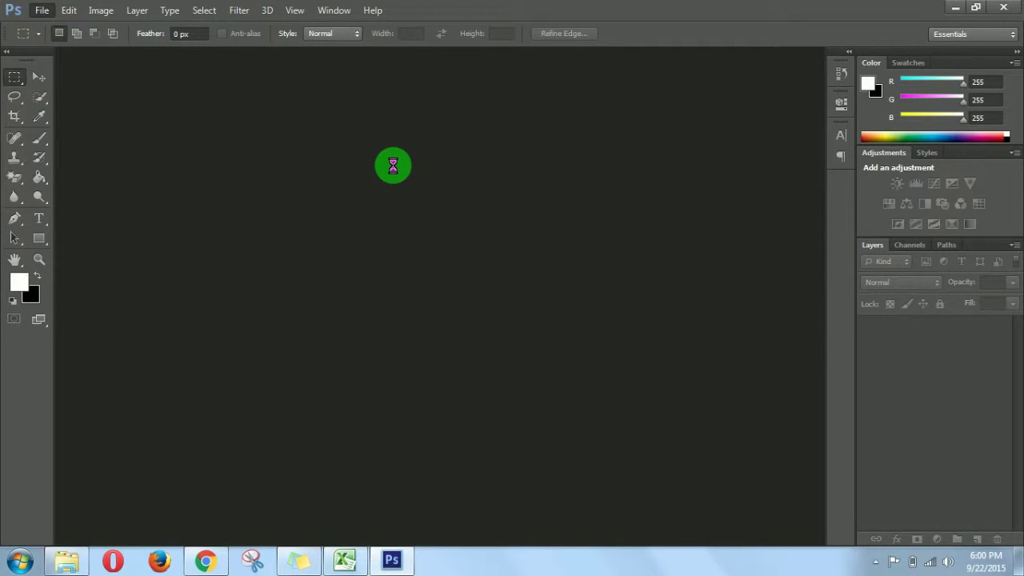
drag(473, 216, 429, 215)
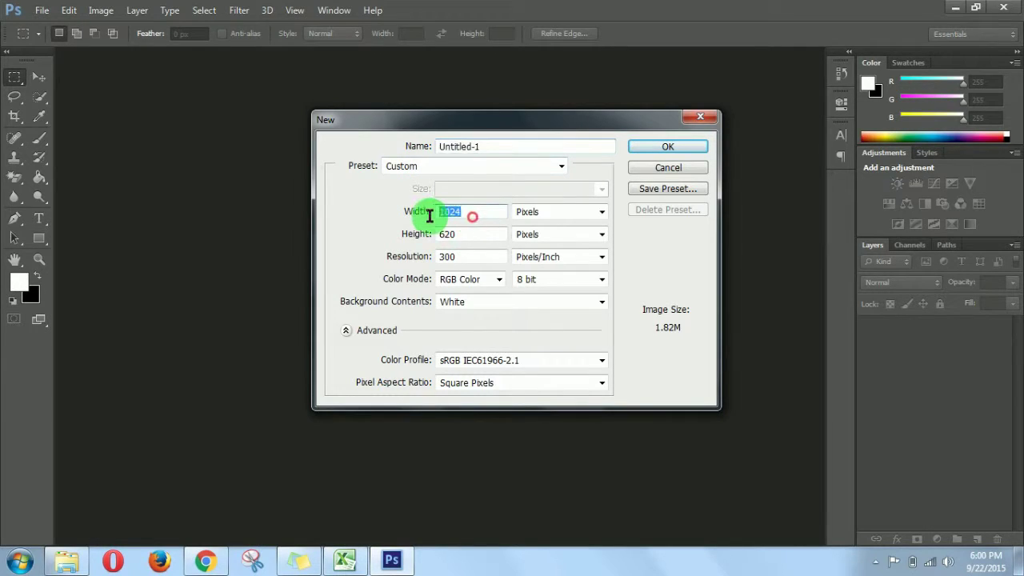
text(500)
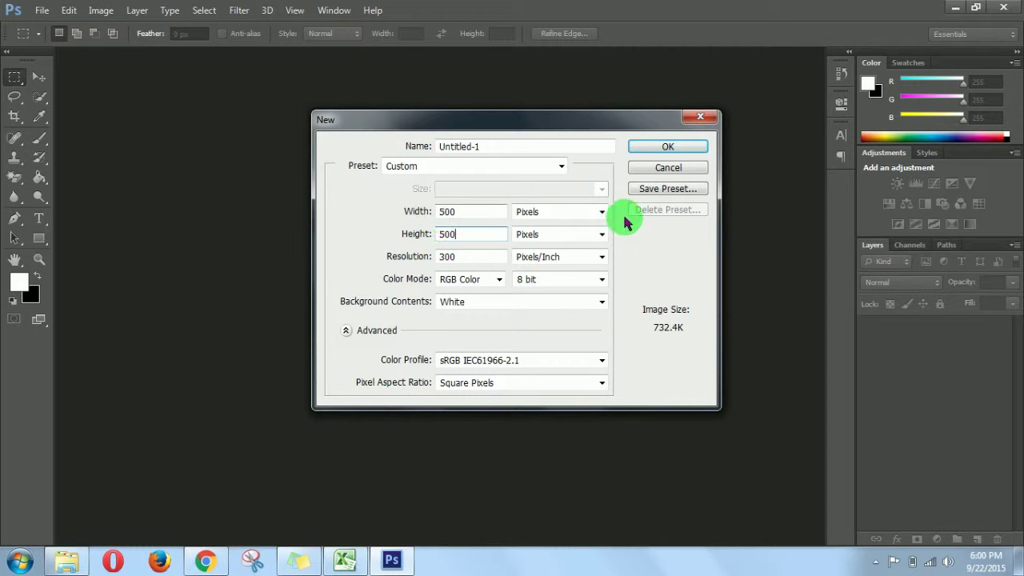
click(656, 148)
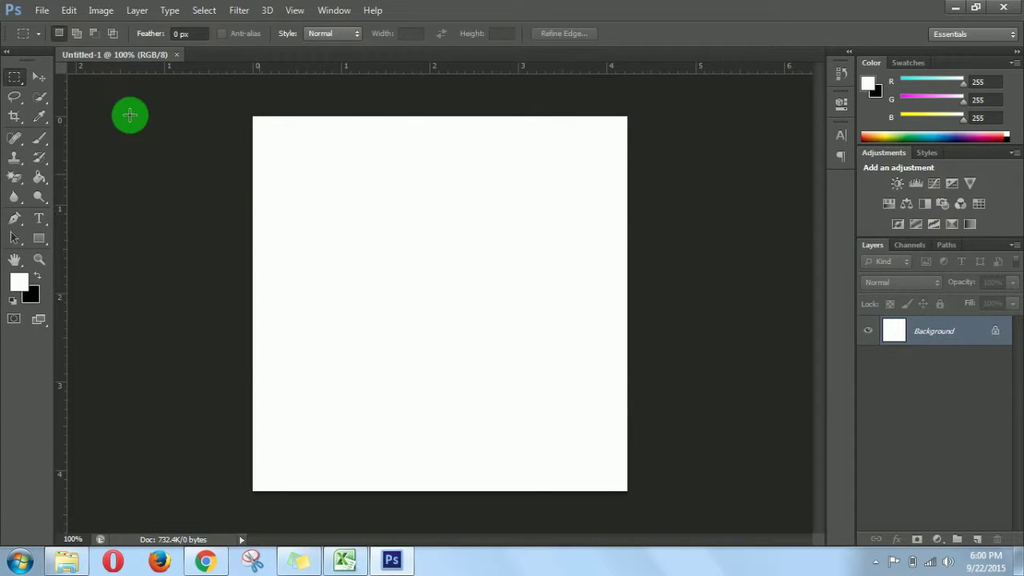
- Convert the locked Background into a regular layer named bg and select it
click(38, 78)
double_click(944, 335)
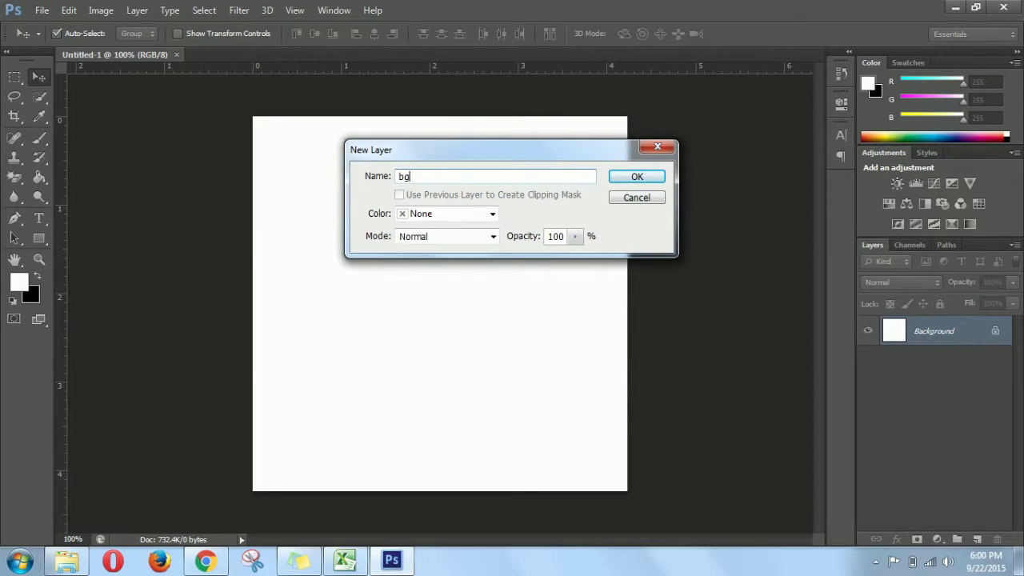
text(bg)
key(Return)
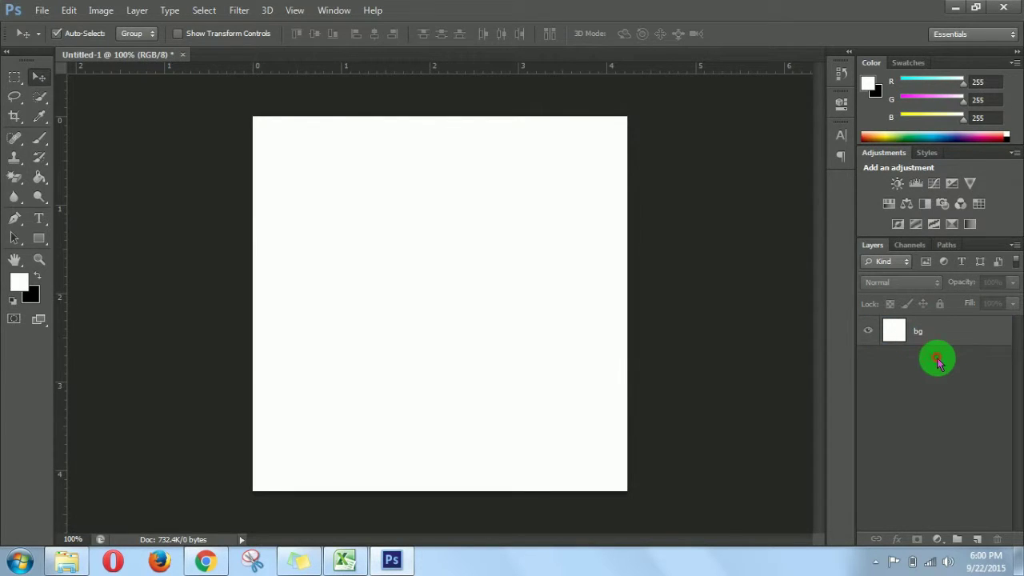
click(384, 311)
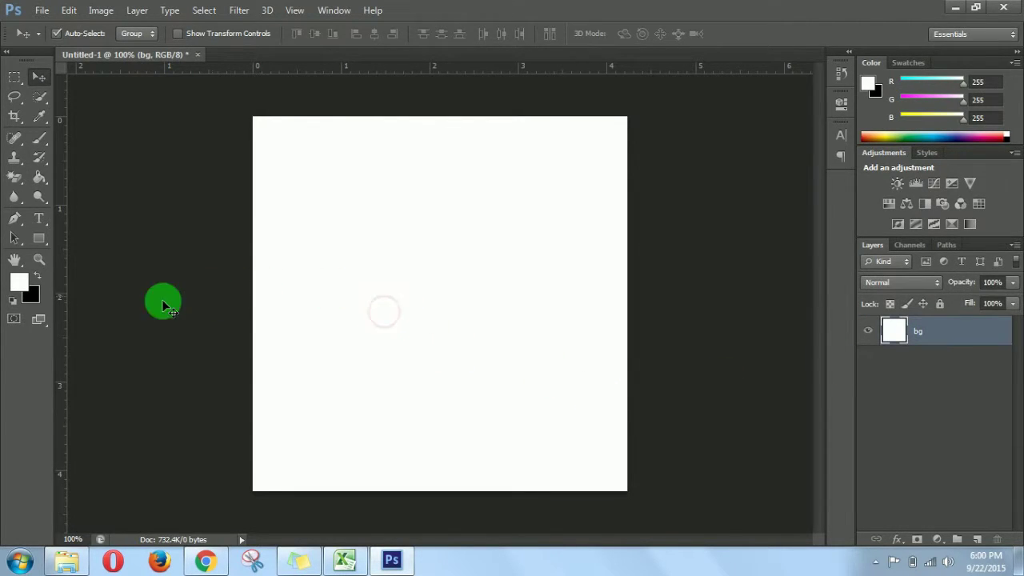
click(20, 284)
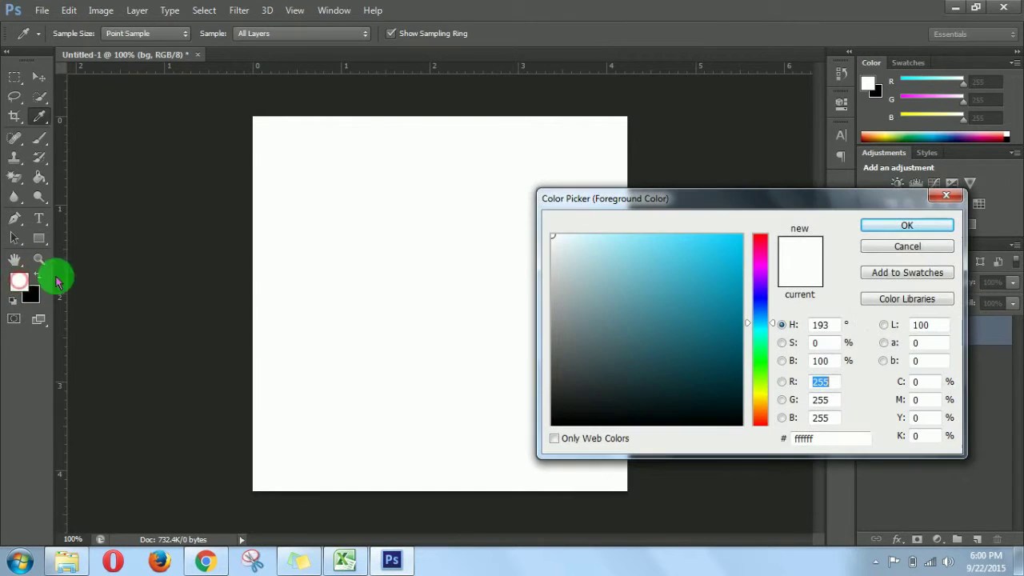
click(896, 245)
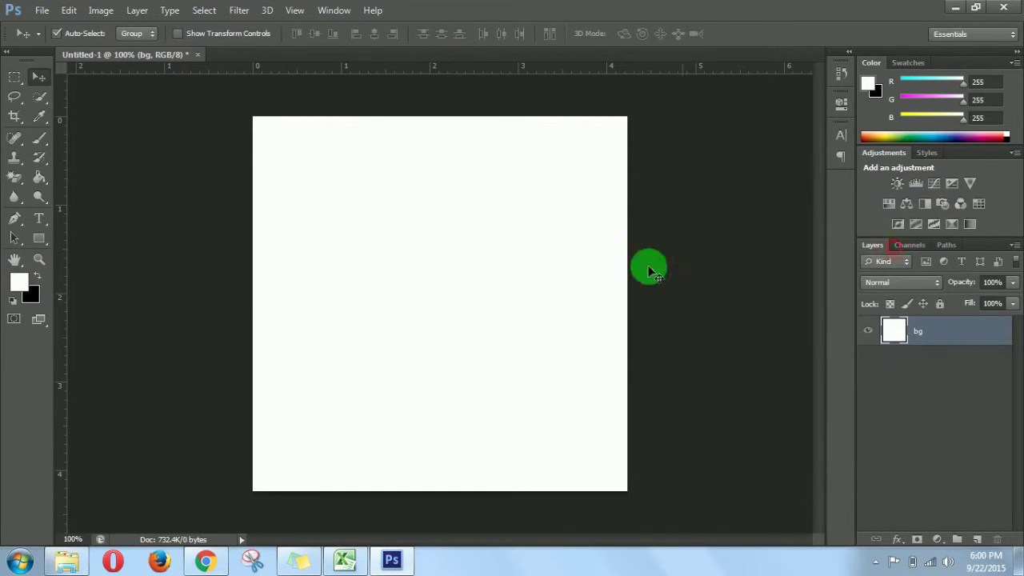
- Switch to Chrome, search for "material design color" and open the Color - Style page of the Google design guidelines
click(204, 552)
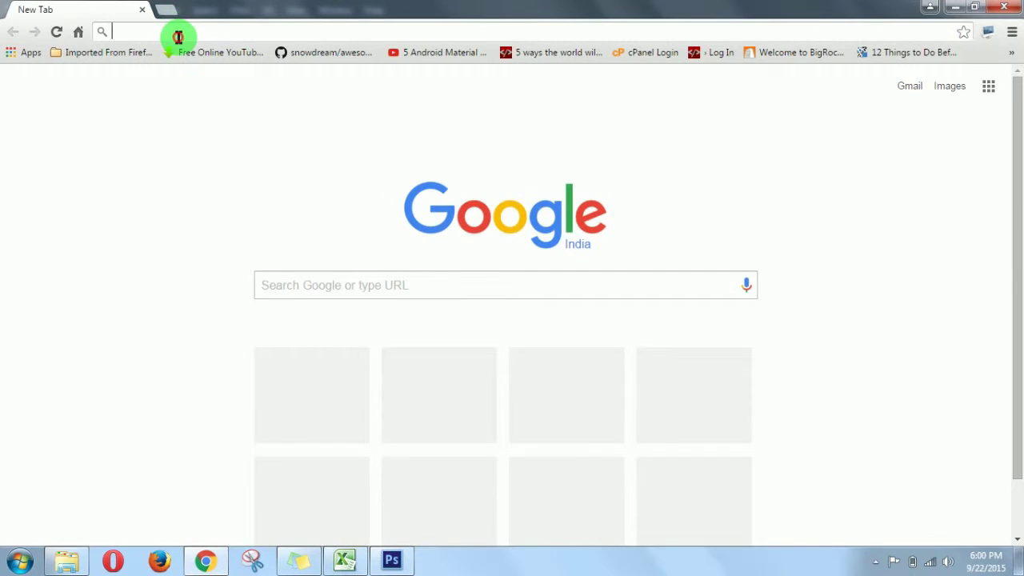
click(179, 32)
text(material design icons)
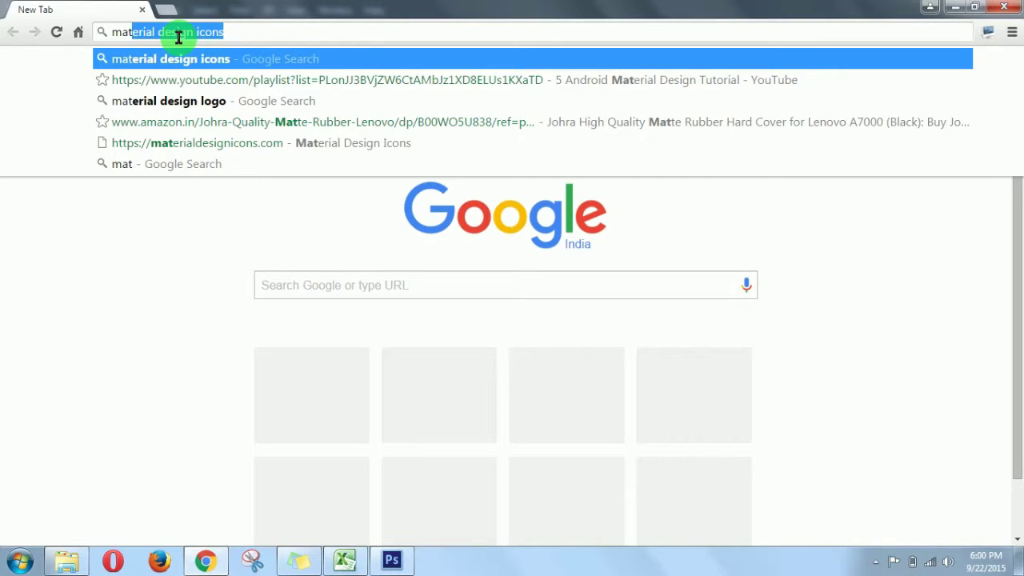
key(Right)
key(BackSpace)
key(BackSpace)
key(BackSpace)
key(BackSpace)
key(BackSpace)
text(color)
key(Return)
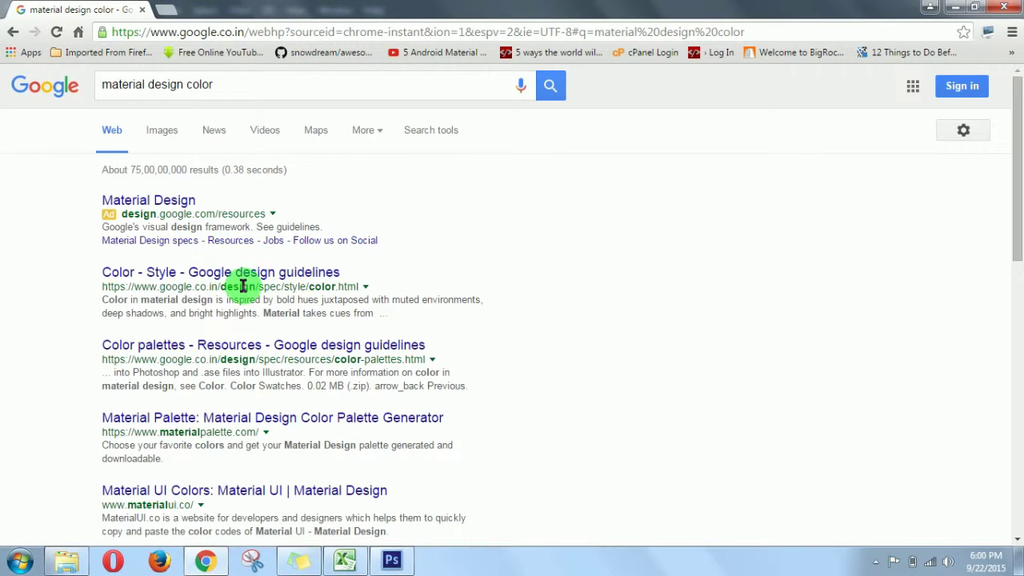
click(282, 275)
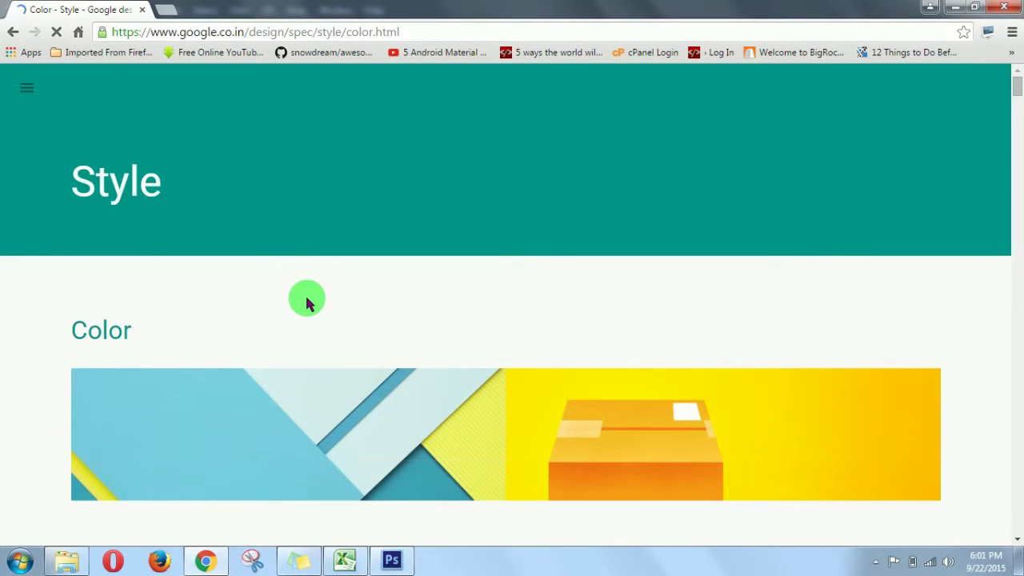
- Copy the hex code FF5722 of the Deep Orange 500 swatch from the color palette
scroll(307, 302, down, 15)
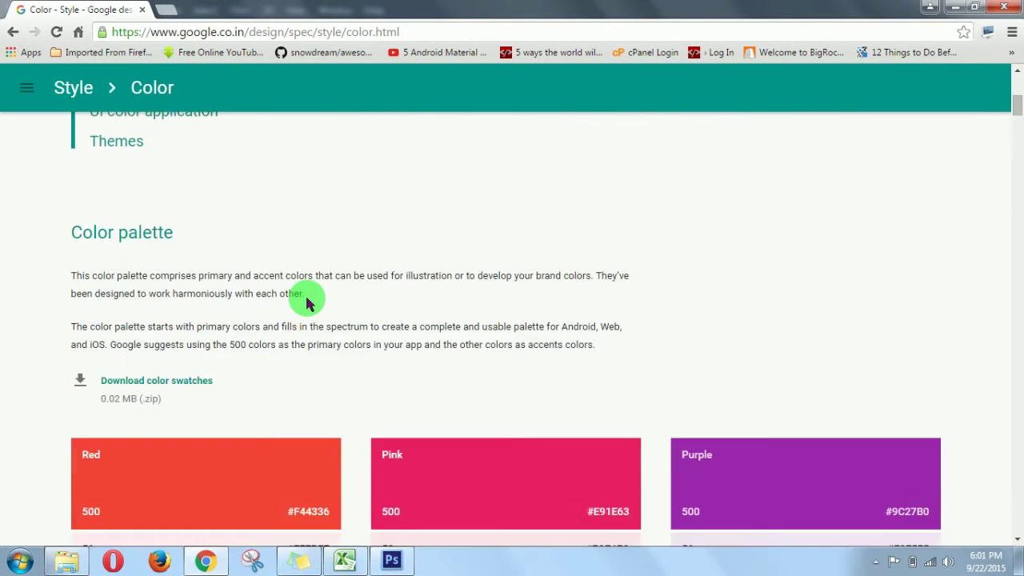
scroll(307, 302, down, 10)
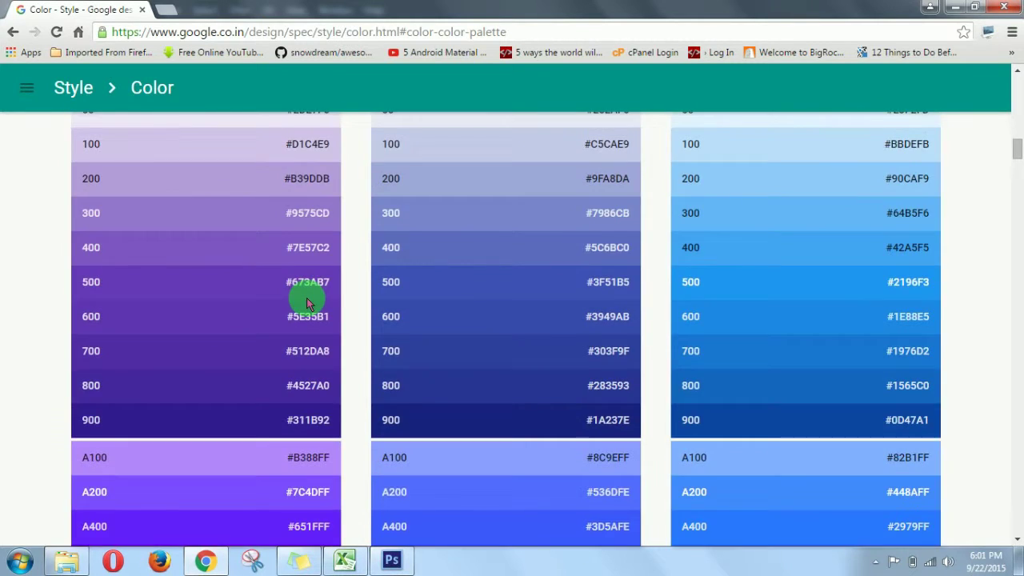
scroll(307, 302, down, 15)
scroll(307, 302, down, 11)
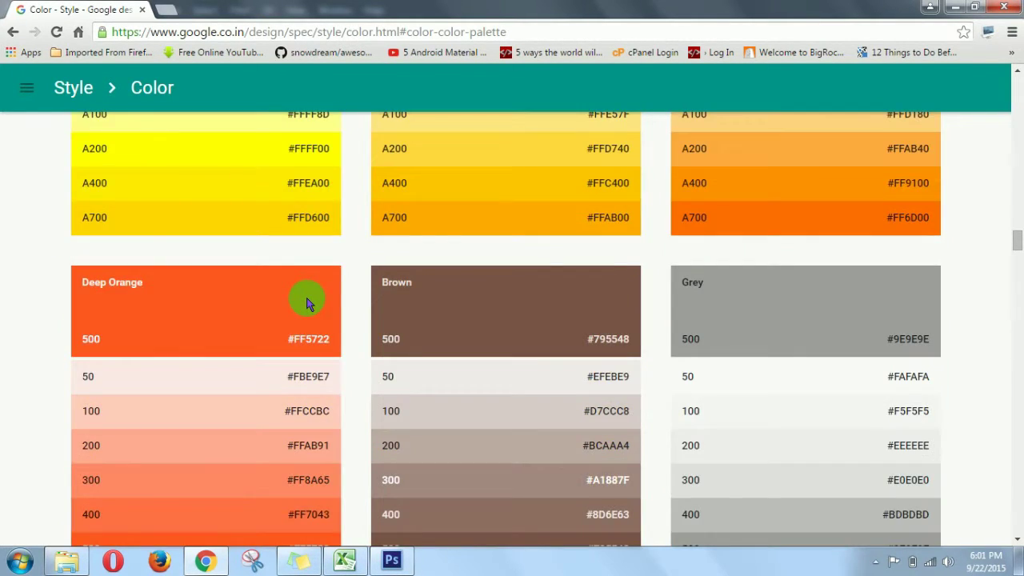
scroll(308, 303, down, 3)
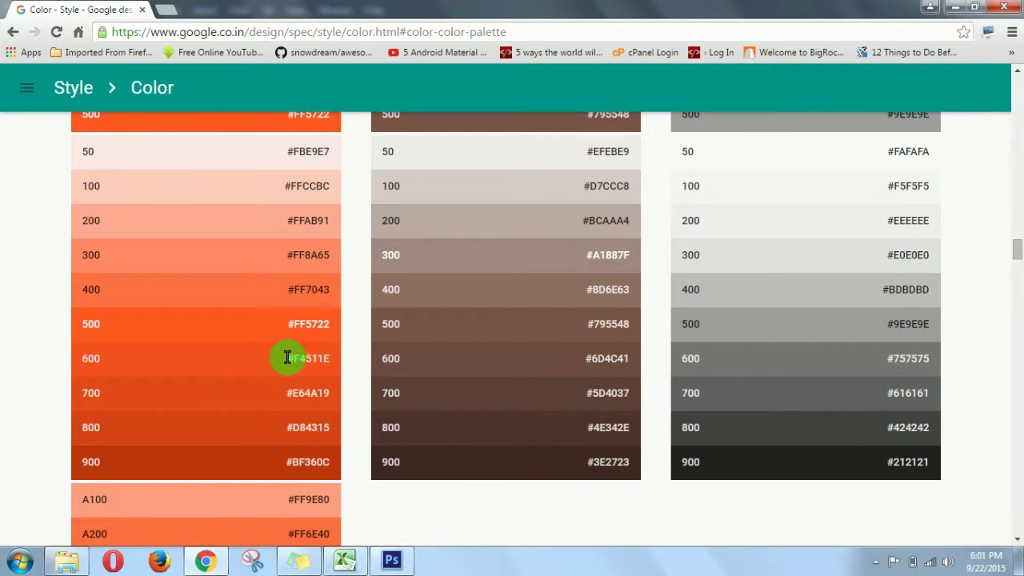
double_click(312, 323)
key(ctrl+c)
- Return to Photoshop, set the foreground color to FF5722 and fill the bg layer with it
click(391, 559)
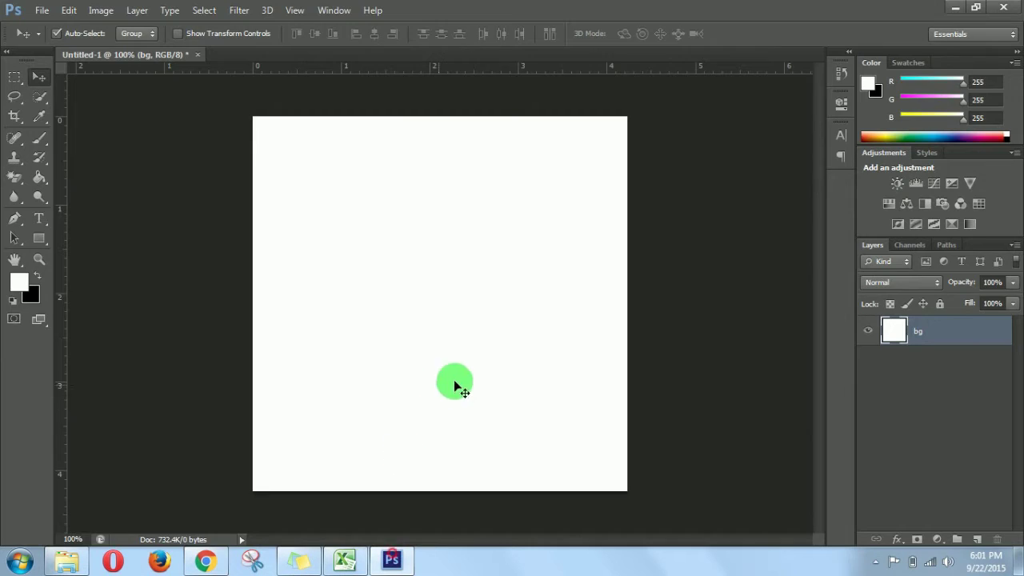
click(18, 280)
drag(831, 440, 740, 438)
key(ctrl+v)
click(872, 225)
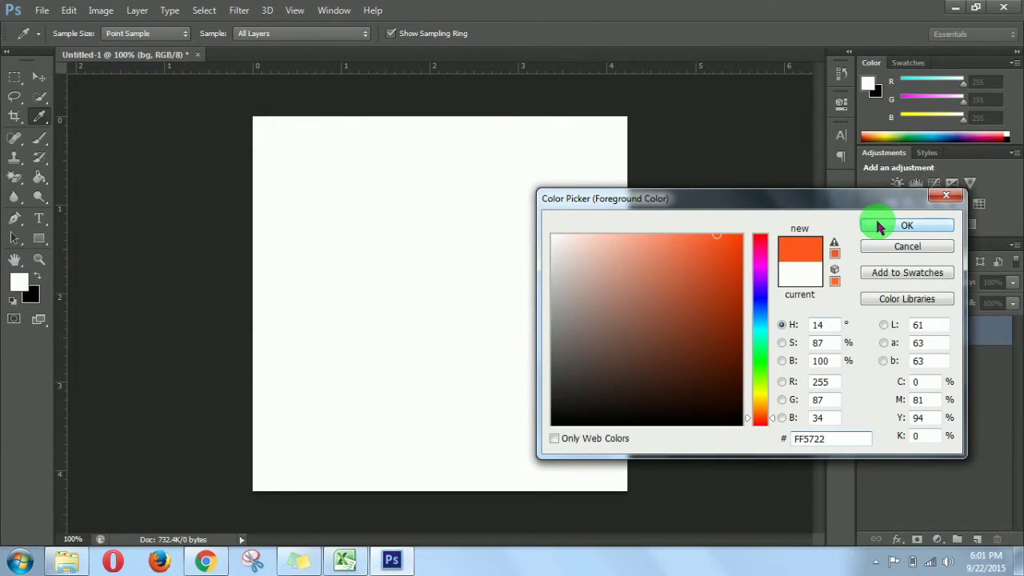
click(39, 177)
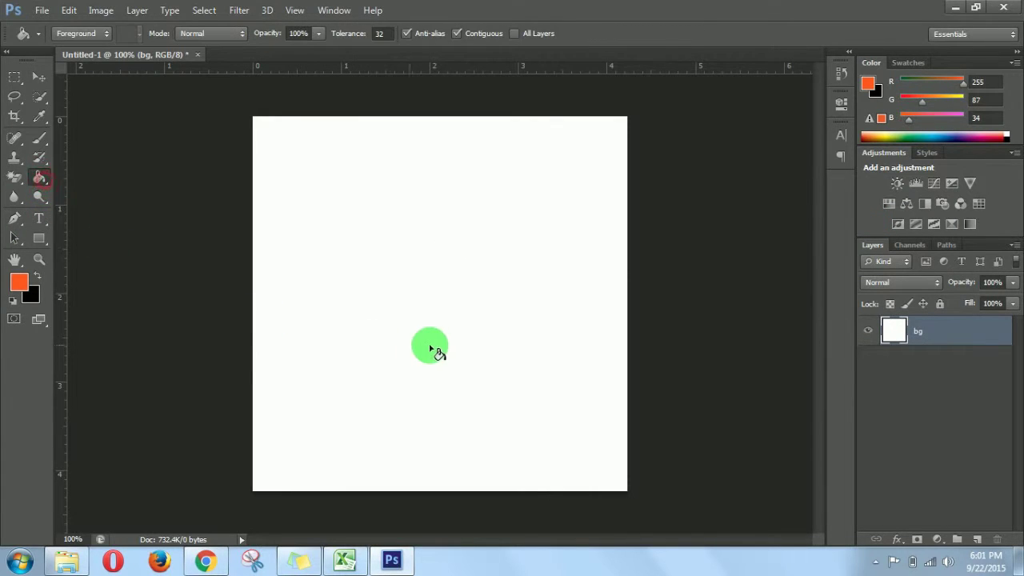
click(548, 368)
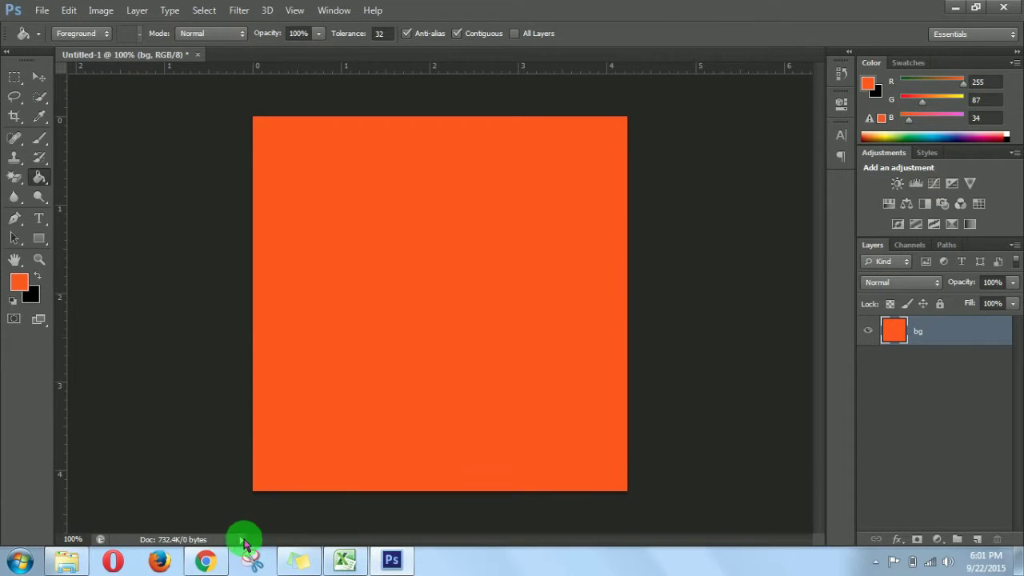
- Take the Deep Orange 400 code from the palette page in Chrome and set Photoshop's foreground color to FF7043
click(204, 559)
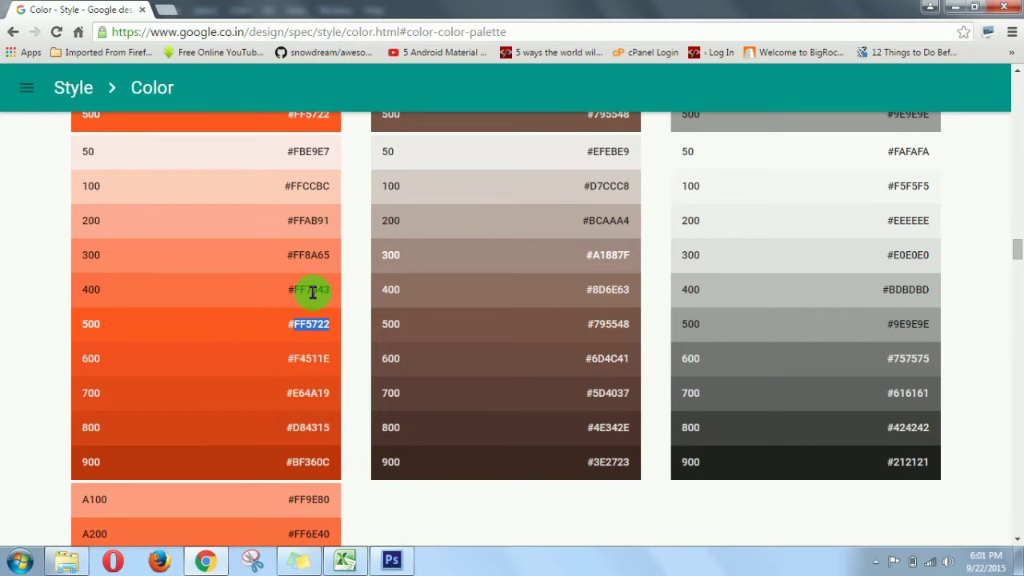
click(391, 560)
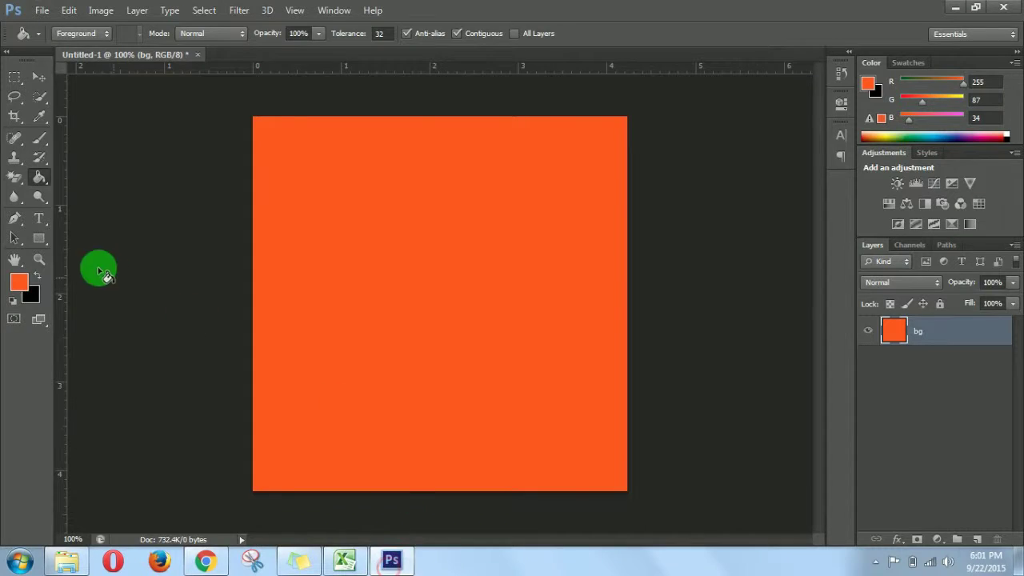
click(20, 281)
drag(822, 440, 800, 435)
text(FF7043)
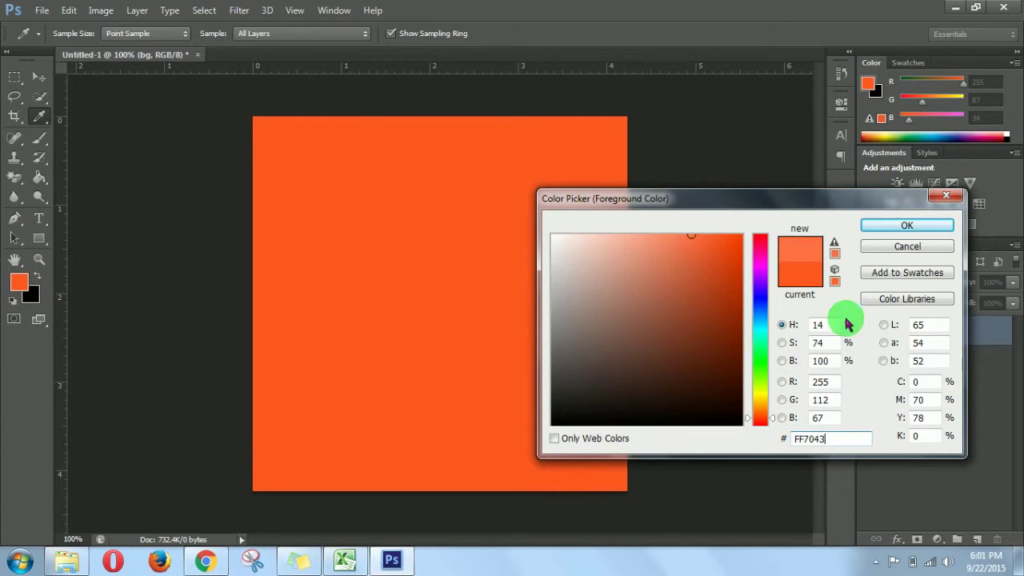
click(880, 230)
- Fill the bg layer with the foreground orange using the Paint Bucket, and switch to the Move tool
key(g)
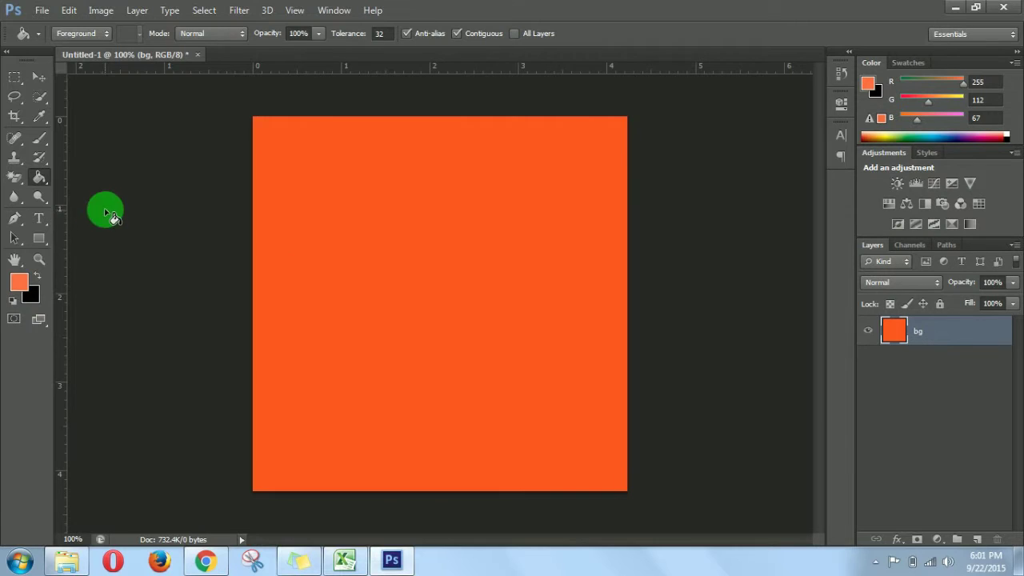
click(536, 347)
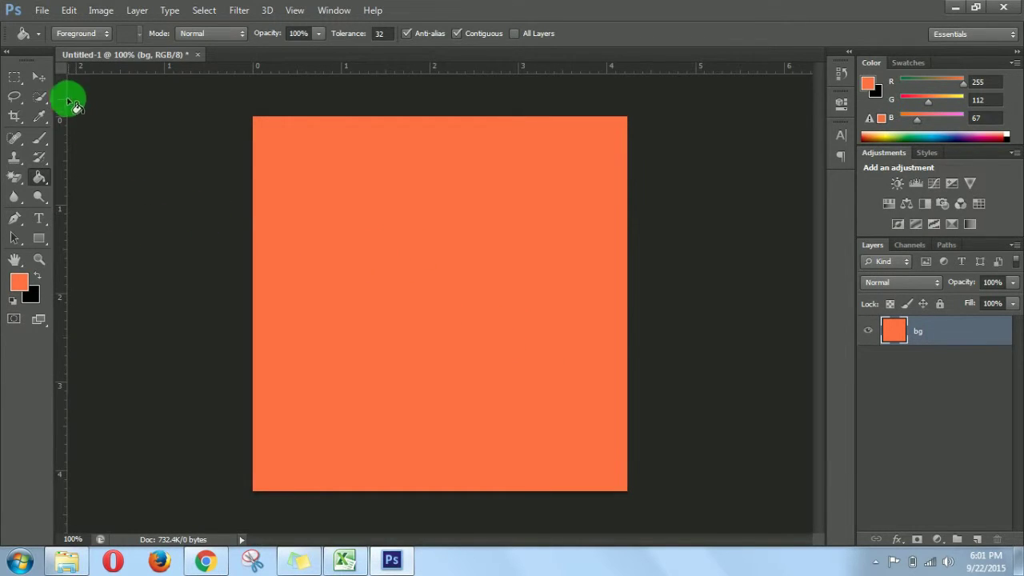
click(40, 77)
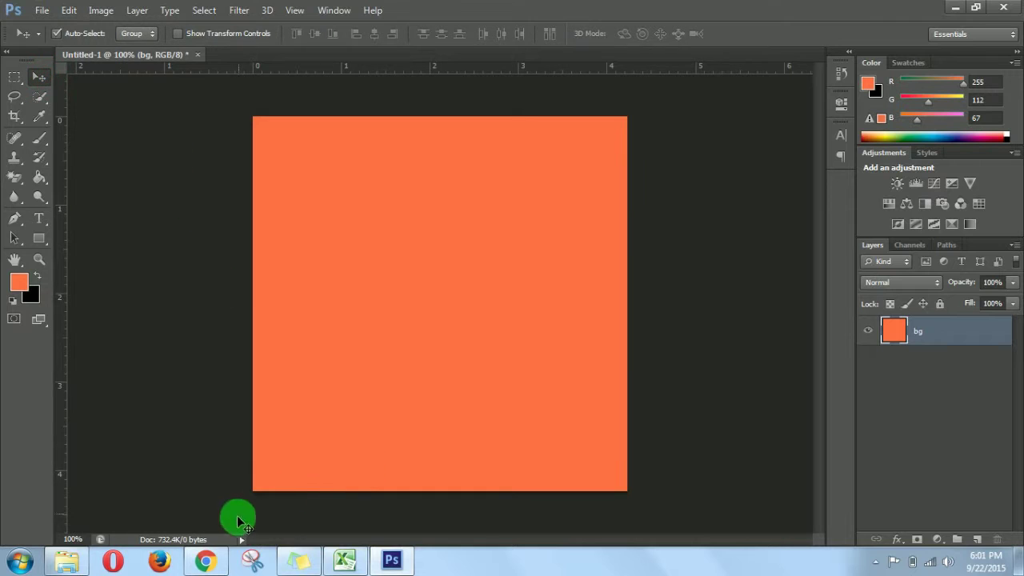
- In a new Chrome tab, search for "material design icons" and open Google Design's Material icons page at its icon search field
click(222, 554)
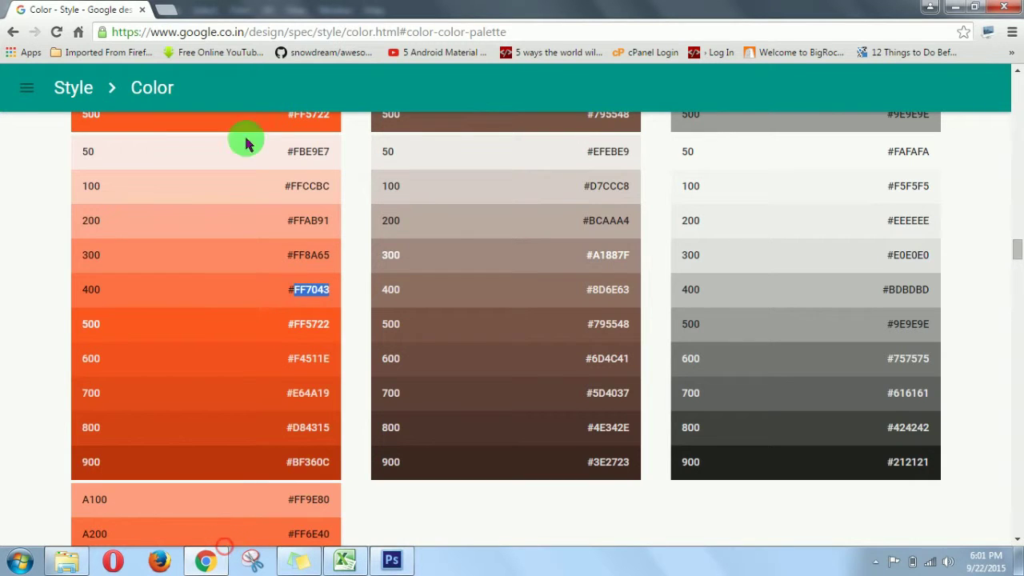
click(163, 11)
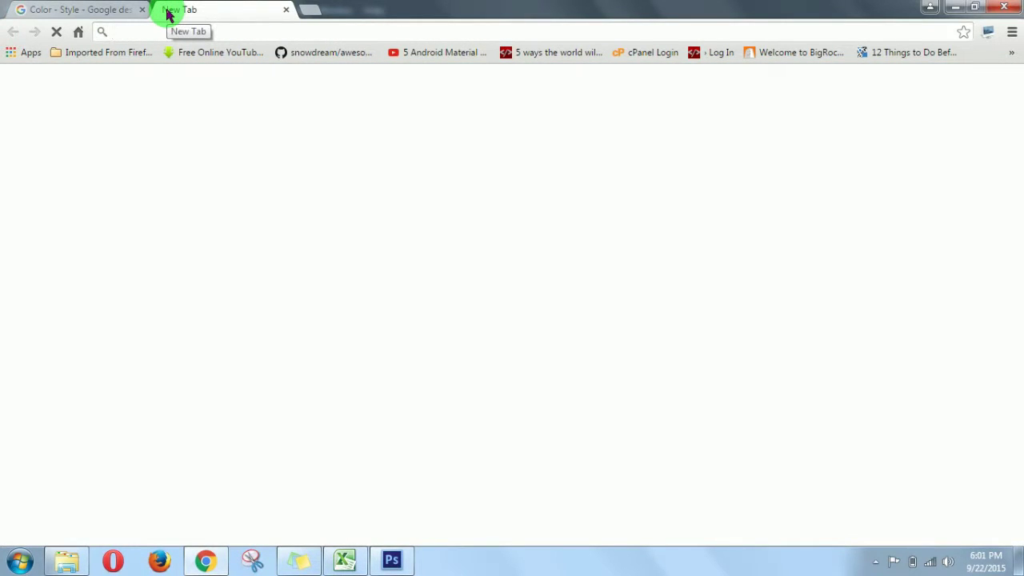
text(mate)
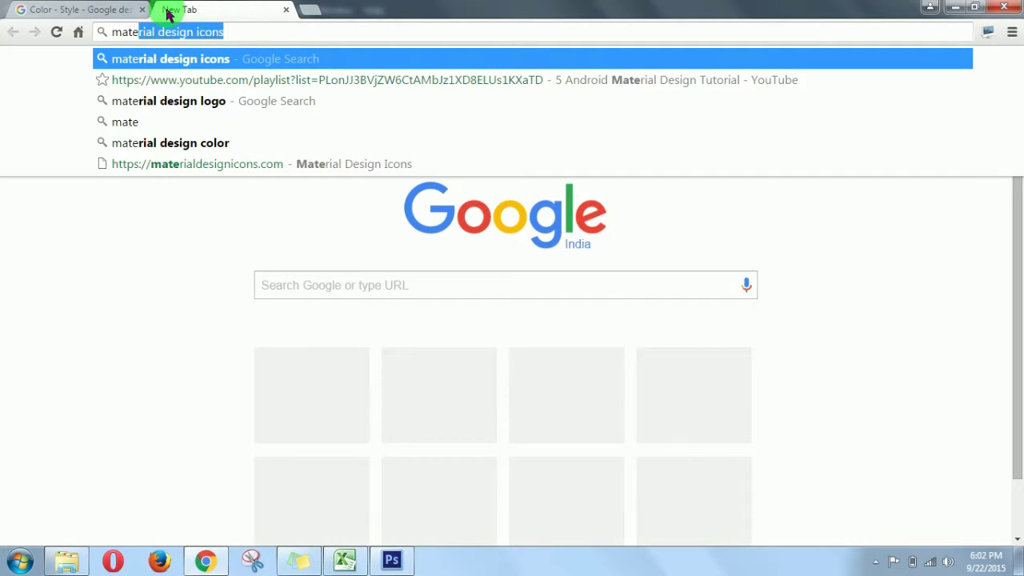
key(Return)
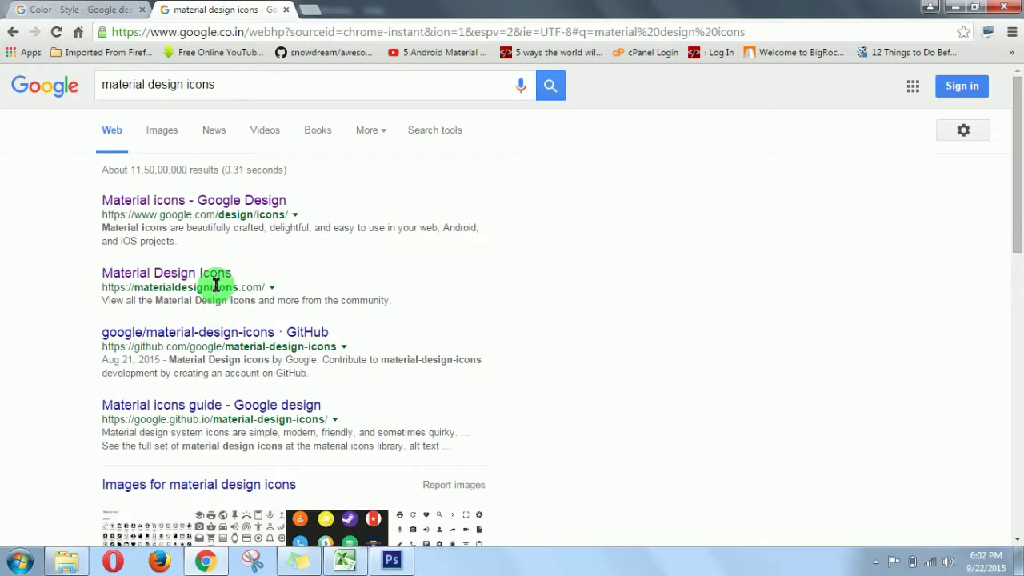
click(223, 202)
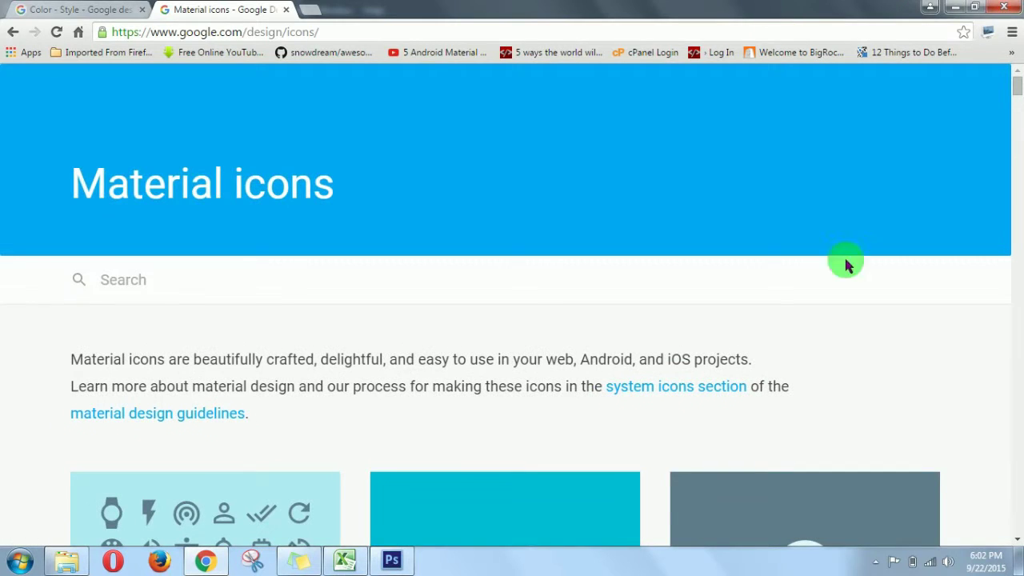
scroll(715, 325, down, 3)
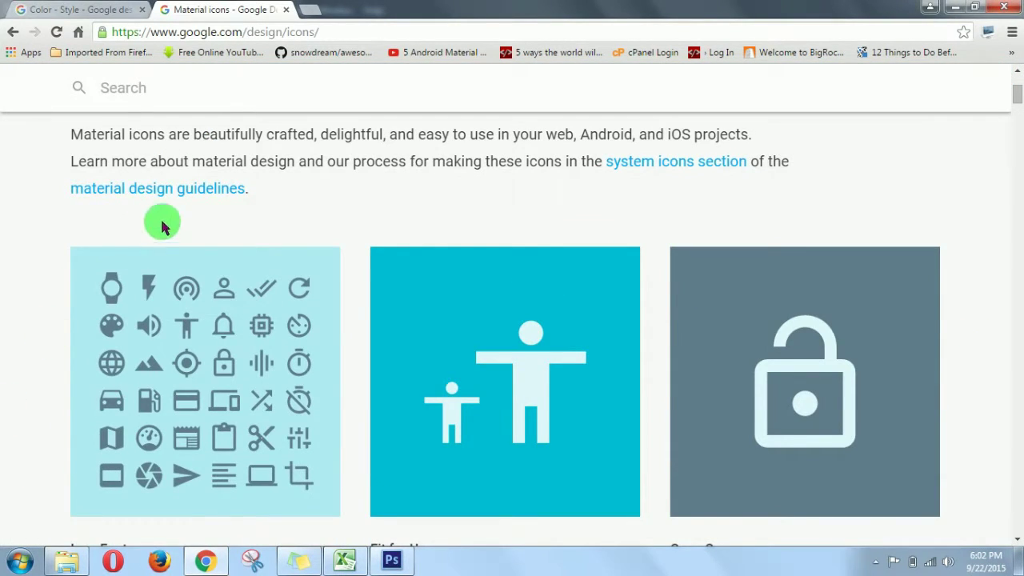
scroll(178, 162, up, 2)
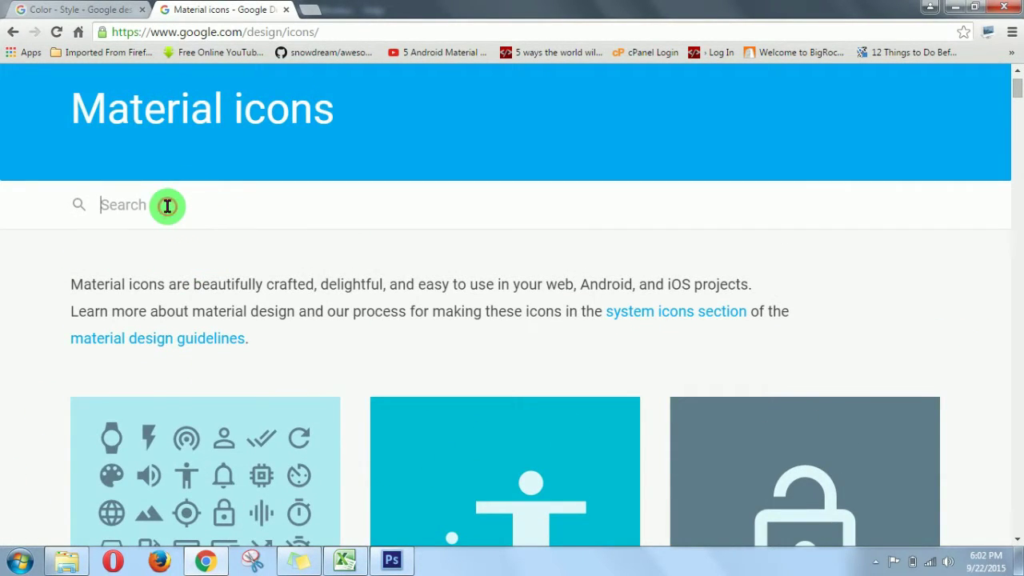
- Search the Material icons page for "star" and download the white star icon at 48dp as PNGs
click(167, 206)
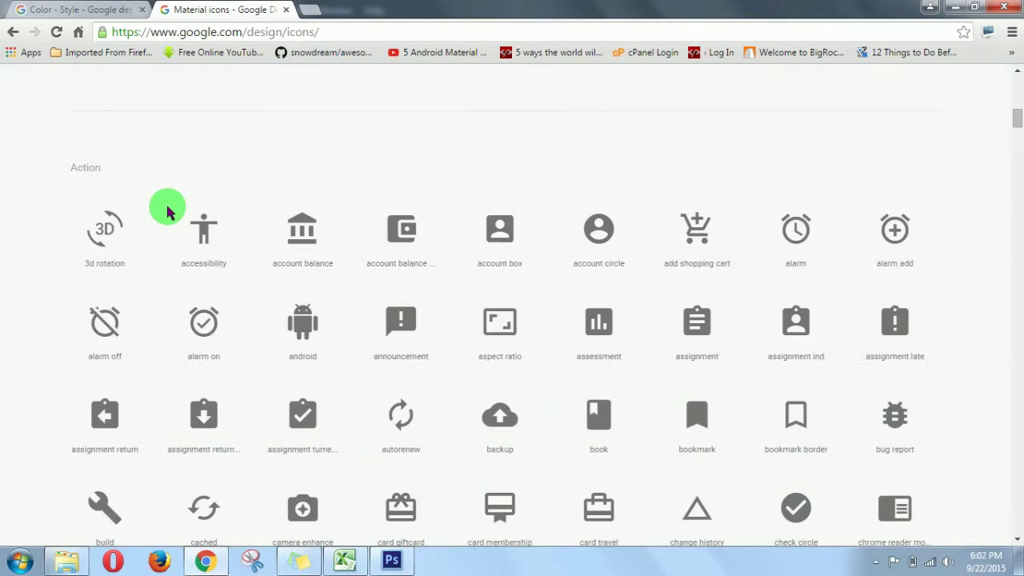
text(star)
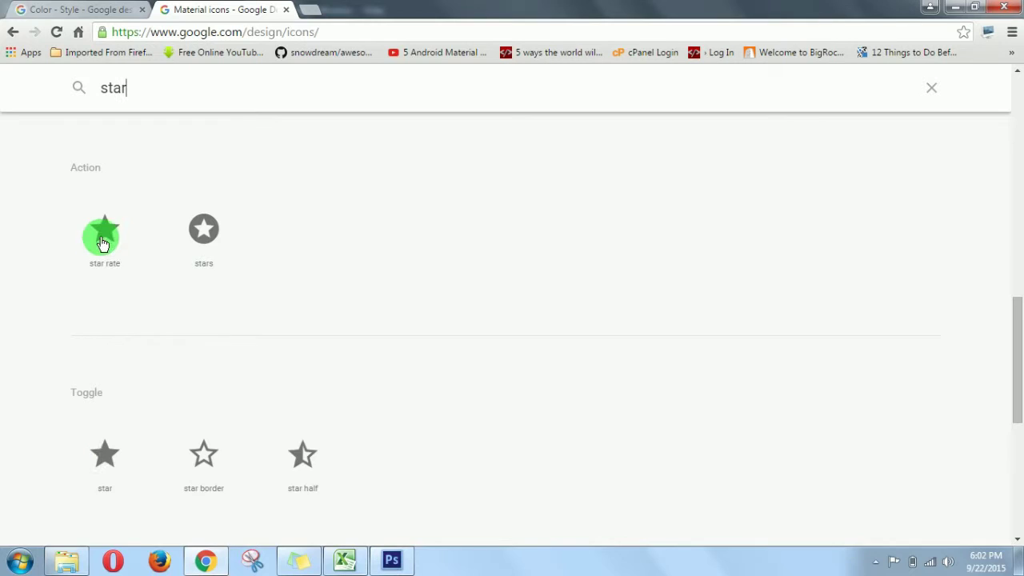
click(104, 232)
click(102, 444)
click(185, 490)
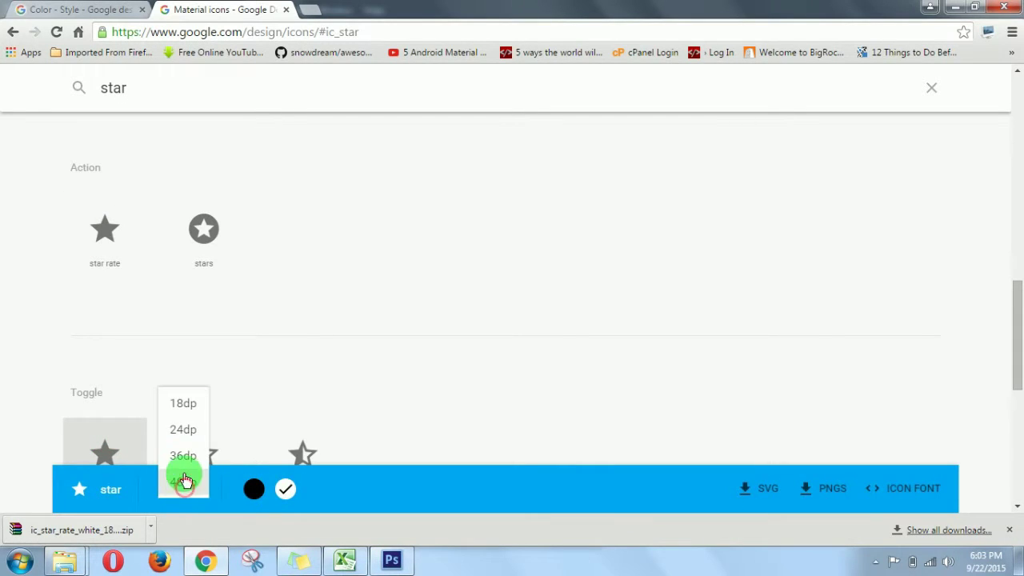
click(185, 484)
click(827, 496)
- Extract ic_star_white_48dp.zip on the Desktop in File Explorer and open the extracted folder
mouse_move(65, 559)
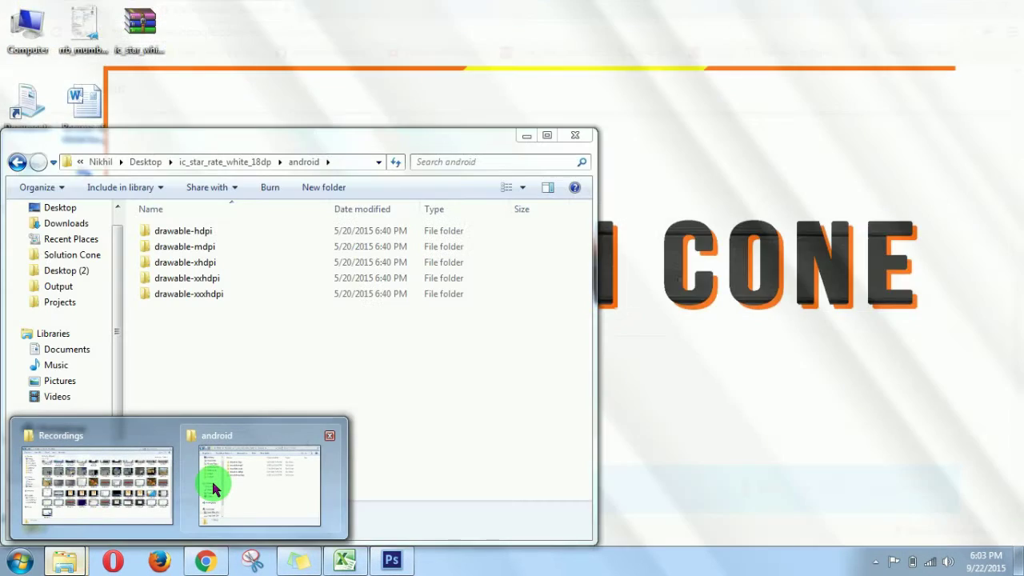
click(213, 483)
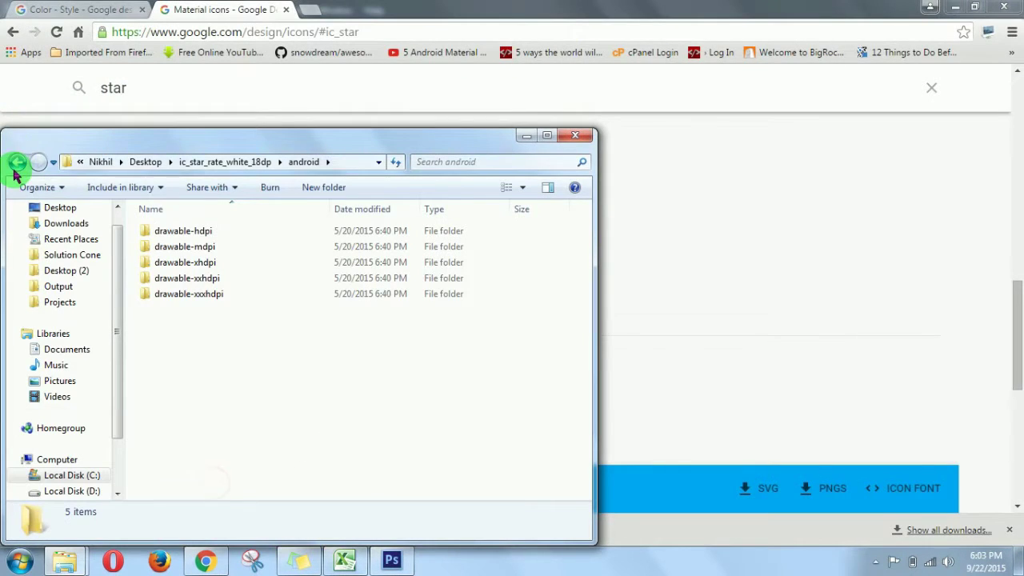
click(18, 164)
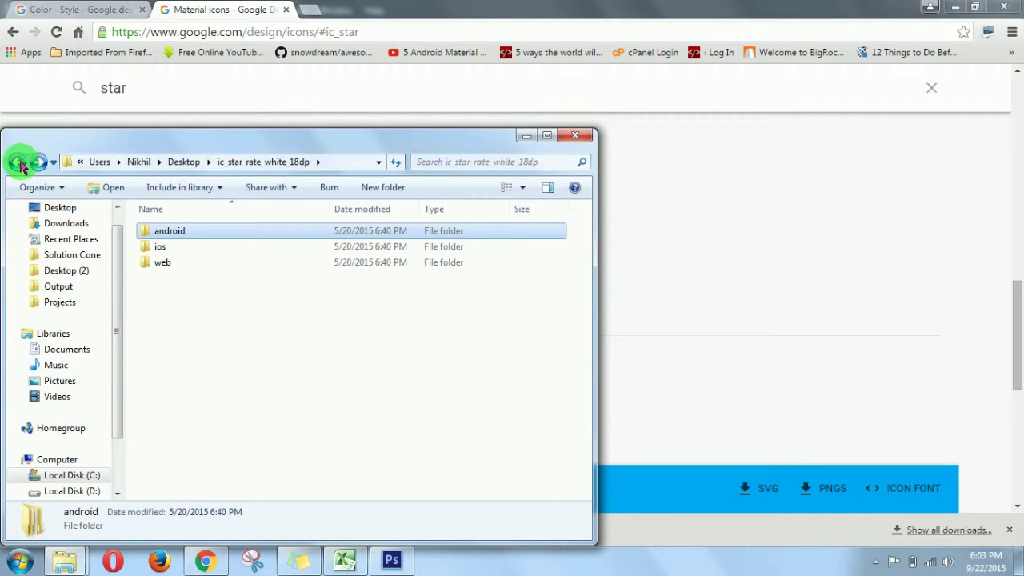
click(19, 161)
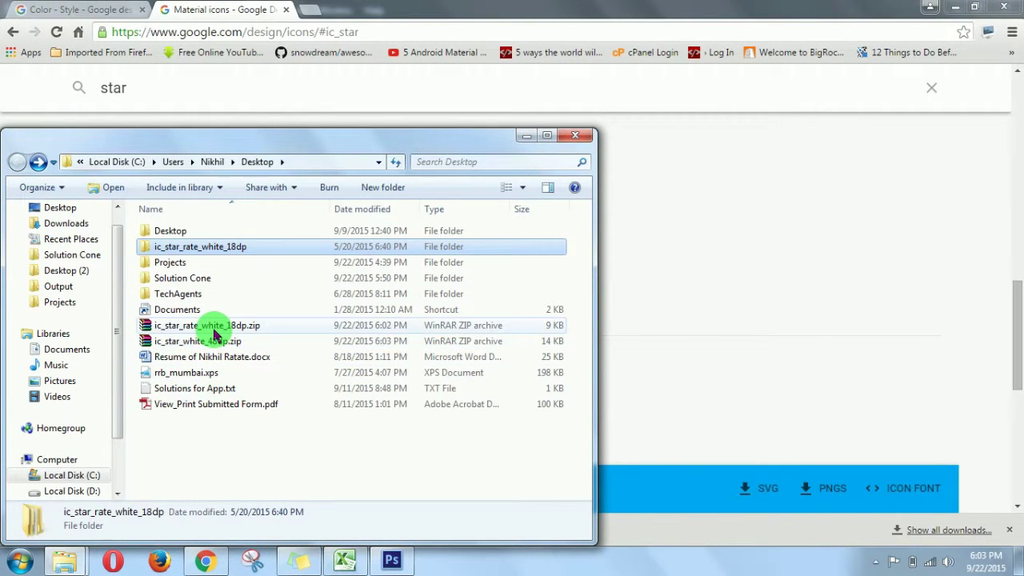
click(218, 343)
right_click(226, 342)
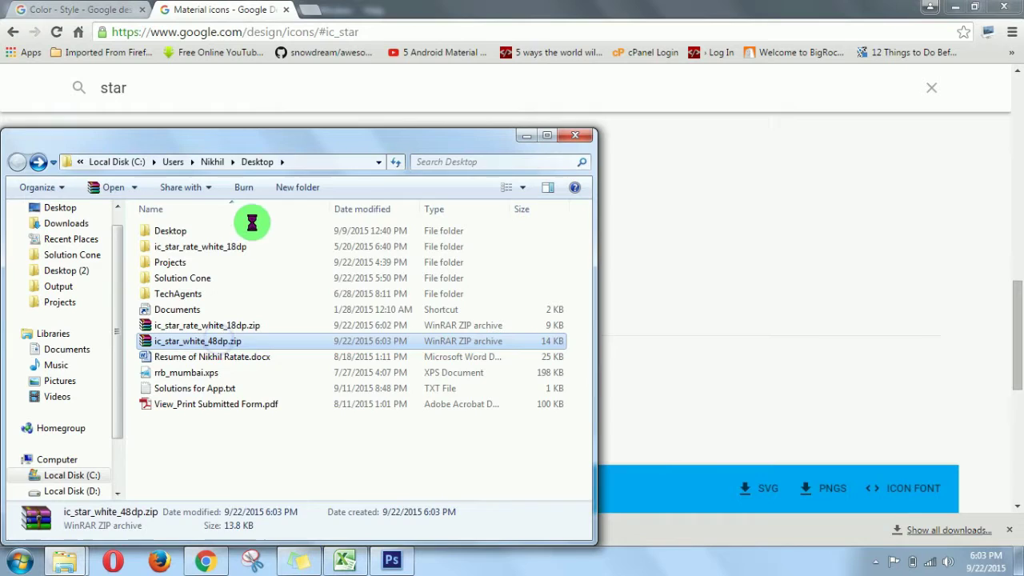
click(252, 201)
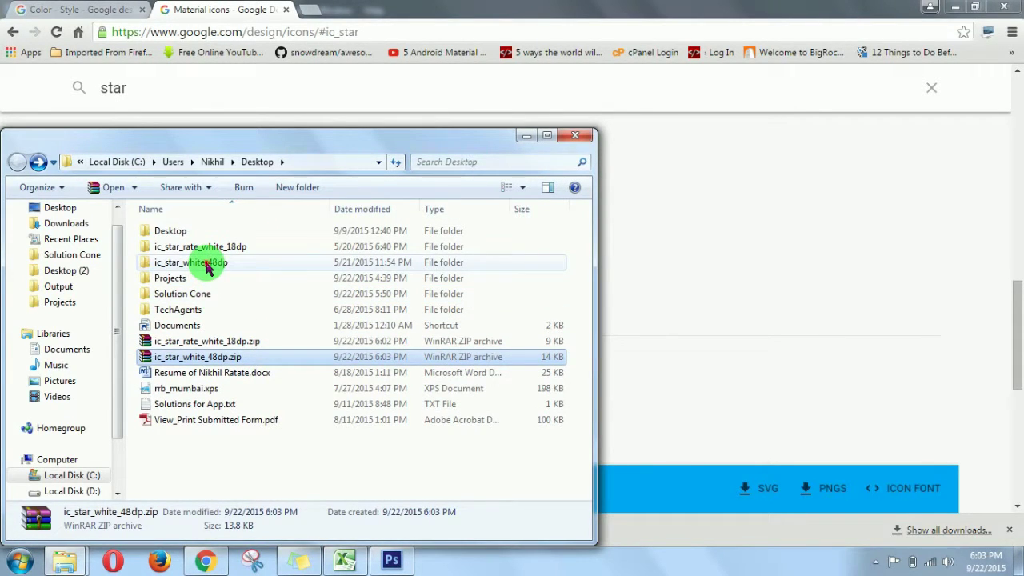
click(206, 262)
double_click(206, 261)
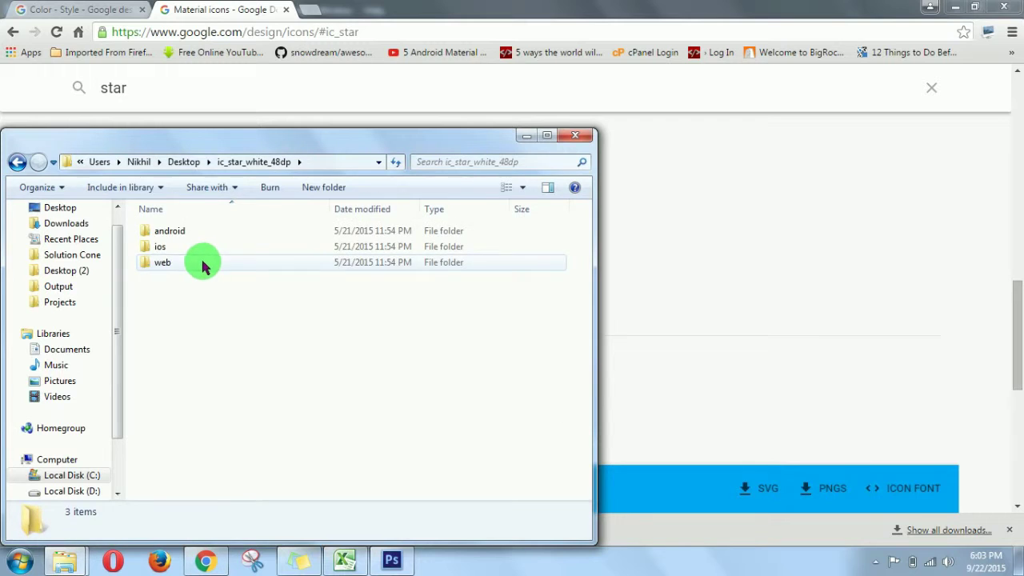
- Try the ic_star_white_48dp_2x image from the web folder on the Photoshop canvas, and delete its layer
double_click(202, 263)
click(253, 259)
drag(259, 256, 432, 292)
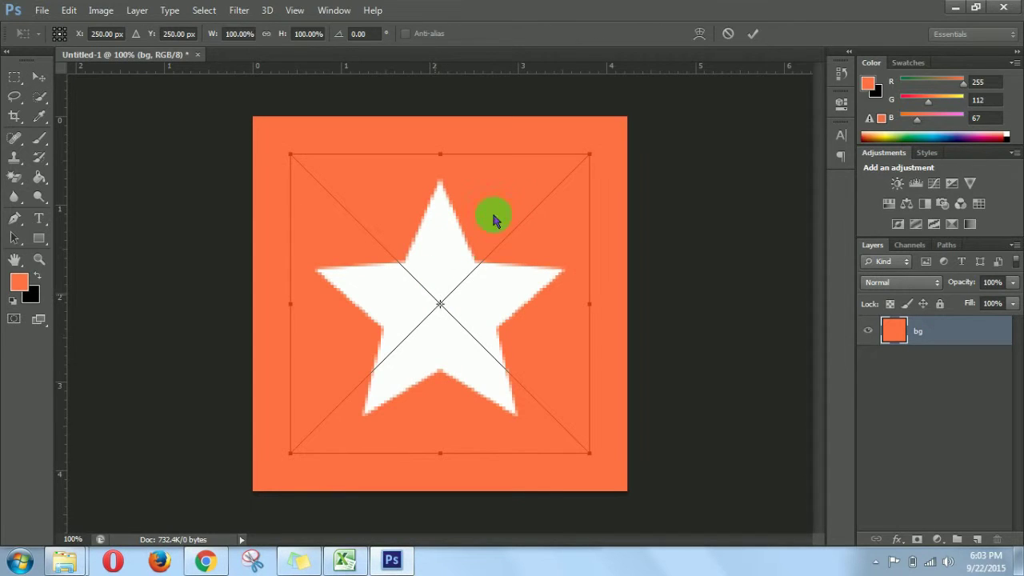
click(752, 34)
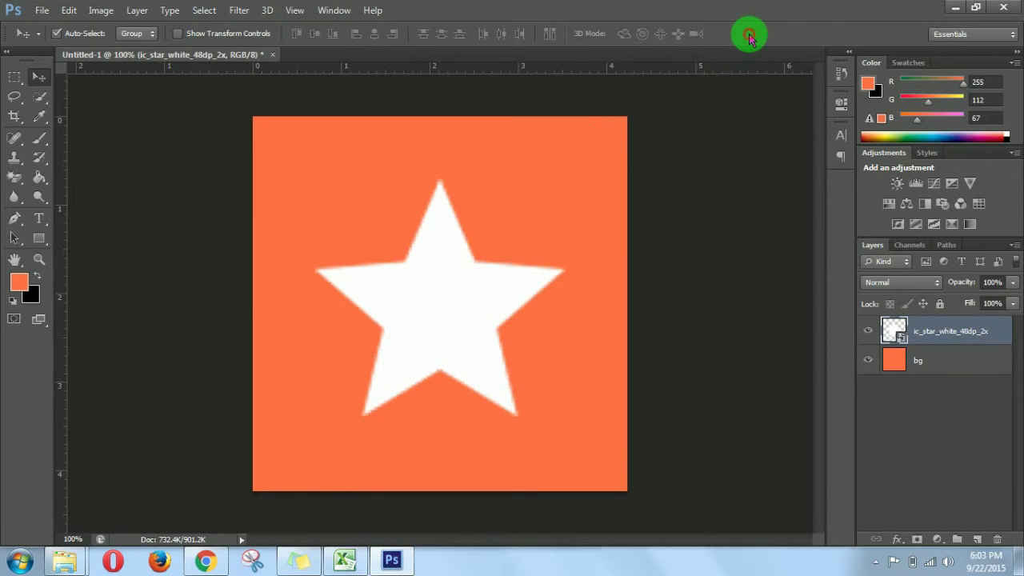
drag(458, 312, 458, 305)
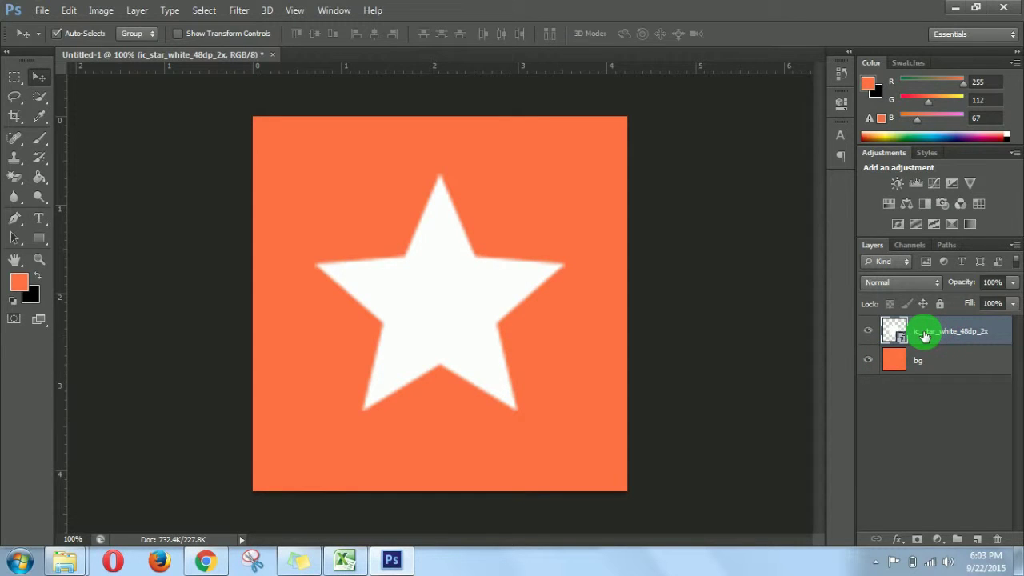
key(Delete)
- Return to the extracted star folder in File Explorer and open android's drawable-xxxhdpi subfolder
mouse_move(64, 560)
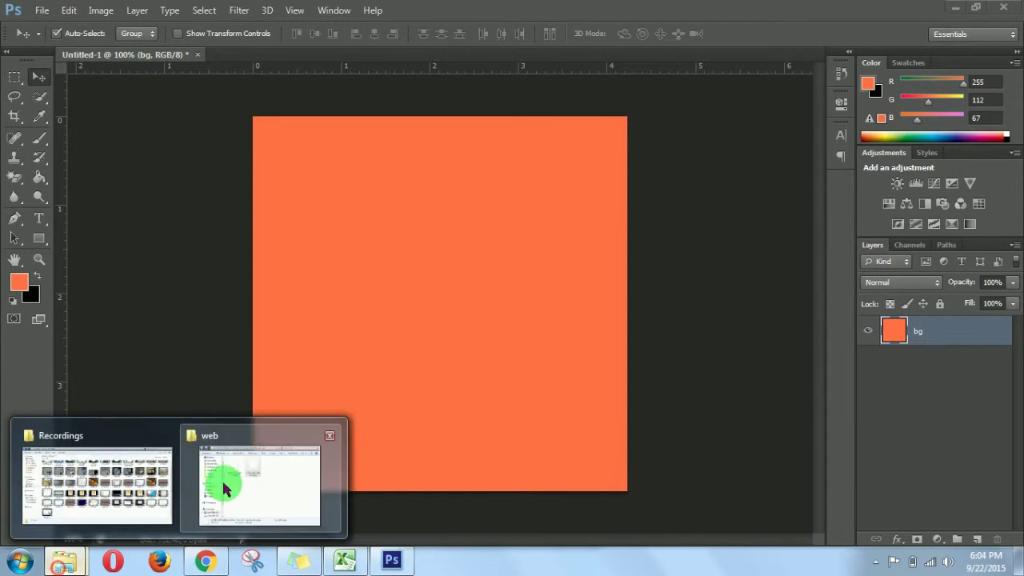
click(242, 480)
key(BackSpace)
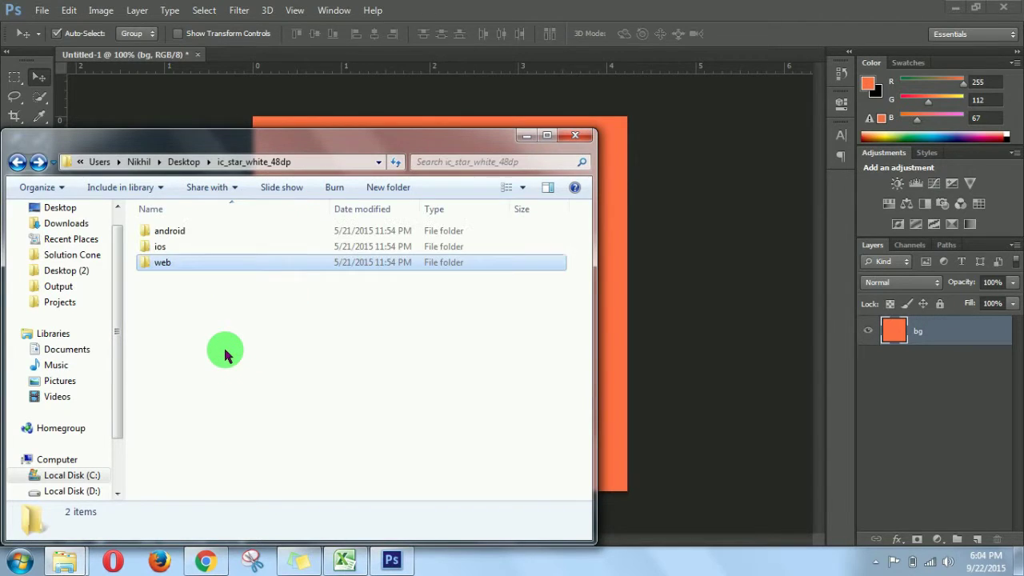
key(Up)
key(Up)
key(Return)
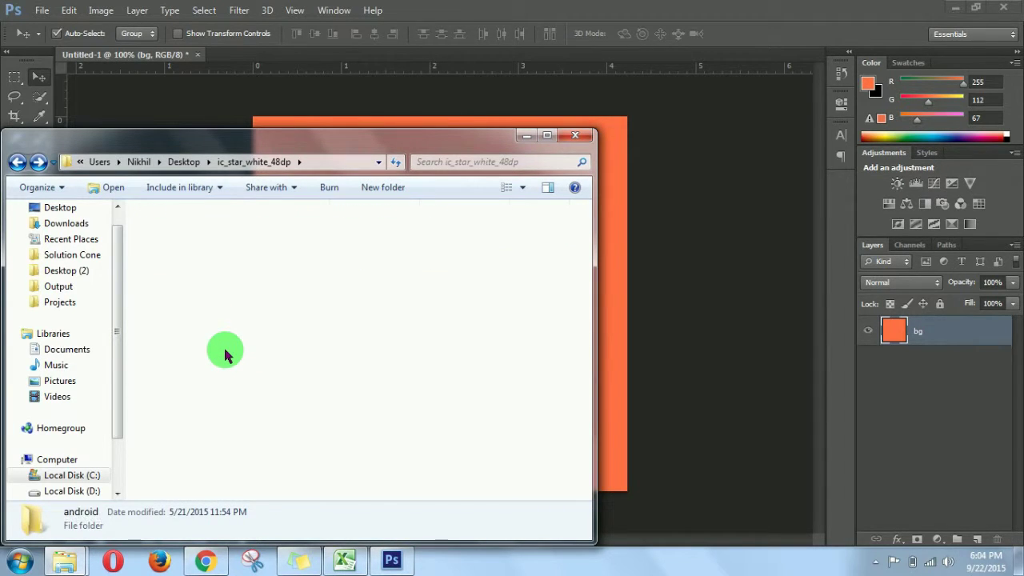
key(Down)
key(Down)
key(Down)
key(Down)
key(Down)
key(Return)
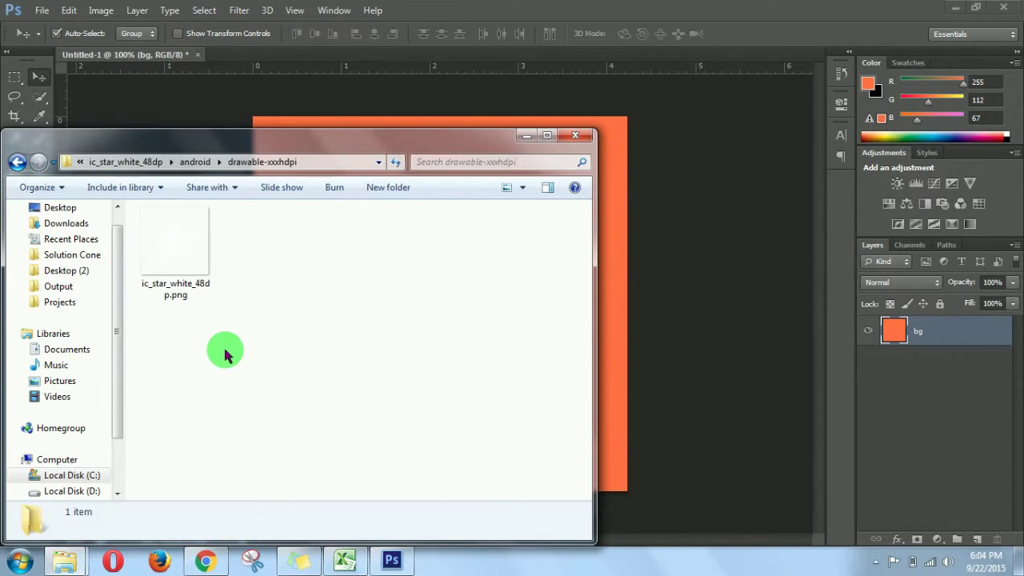
- Place ic_star_white_48dp.png into the Photoshop document, scaled down and positioned near the canvas center
click(175, 257)
drag(181, 244, 441, 304)
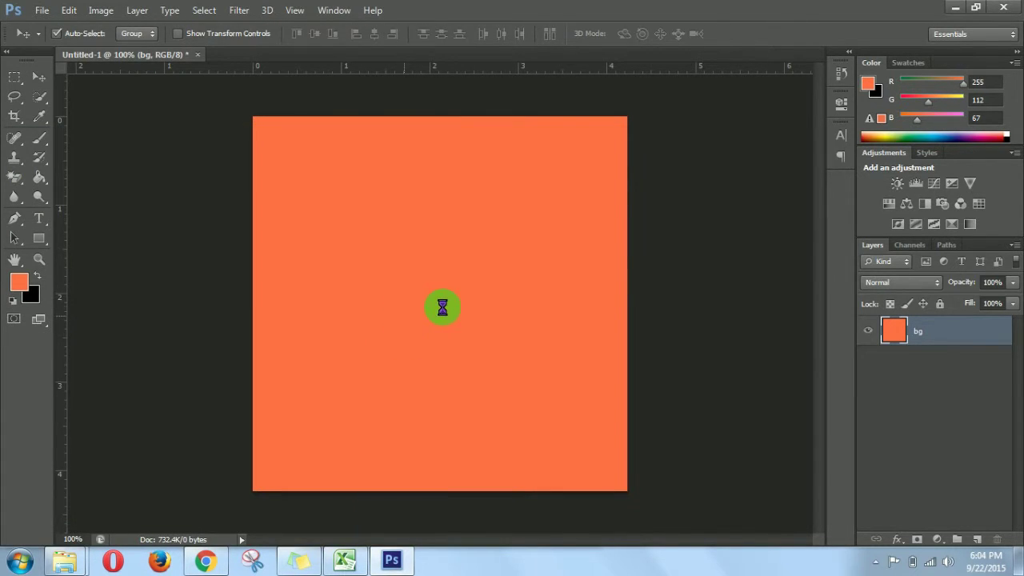
drag(629, 116, 452, 291)
drag(422, 370, 451, 292)
click(753, 33)
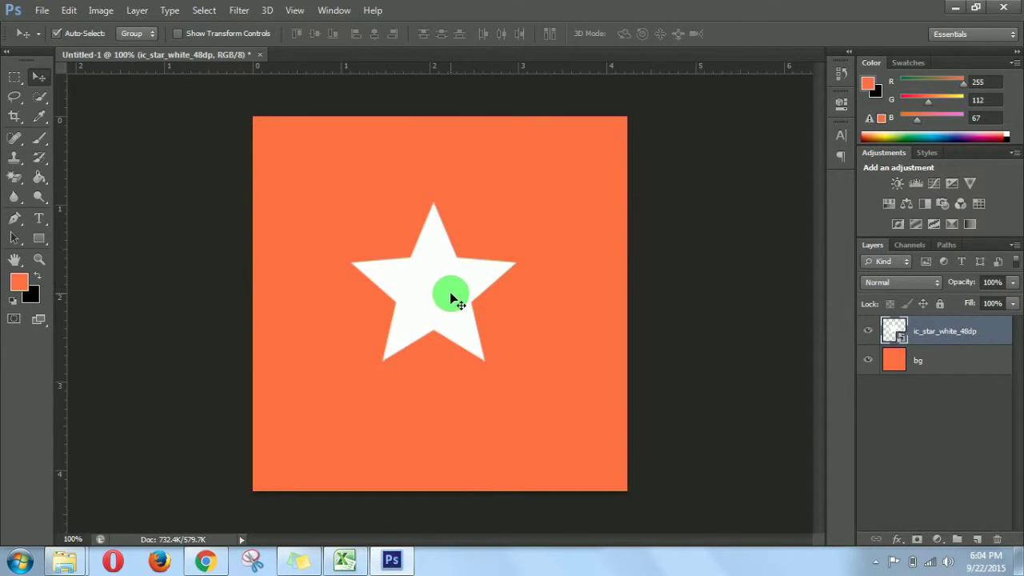
- Rasterize the star layer, and enlarge and center the star on the canvas
right_click(947, 333)
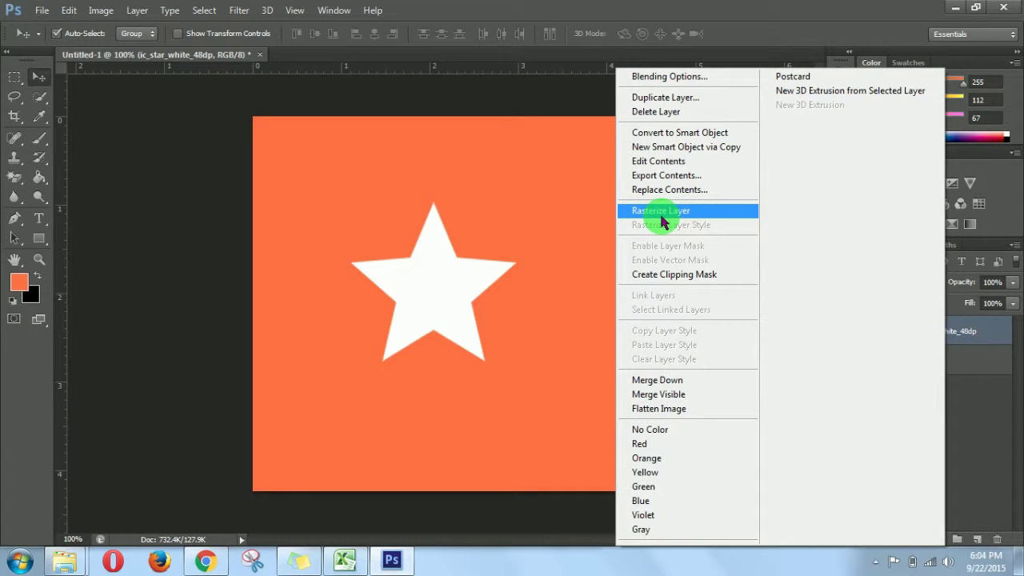
click(660, 216)
drag(434, 291, 443, 292)
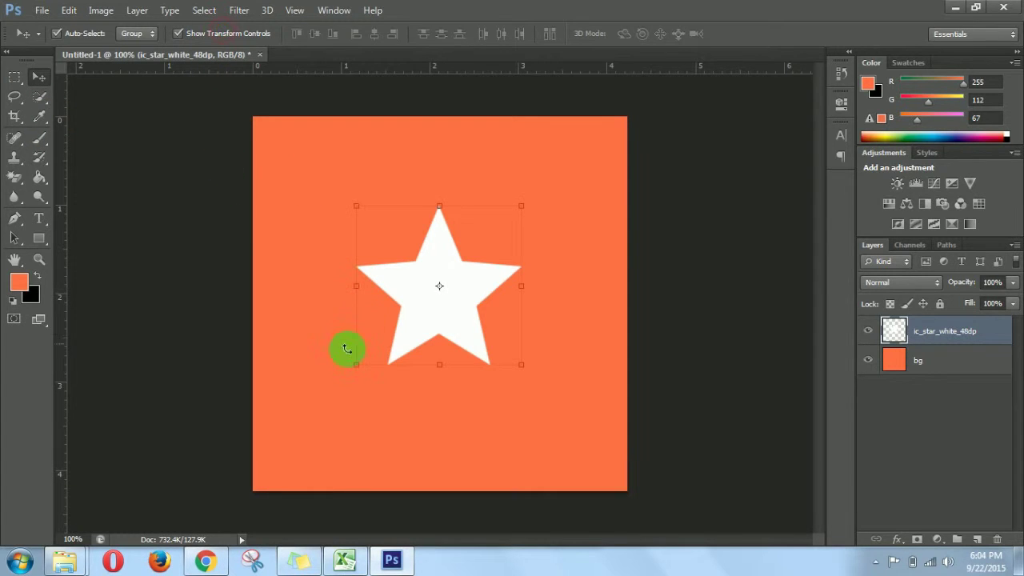
drag(357, 364, 308, 413)
drag(439, 334, 462, 325)
click(750, 35)
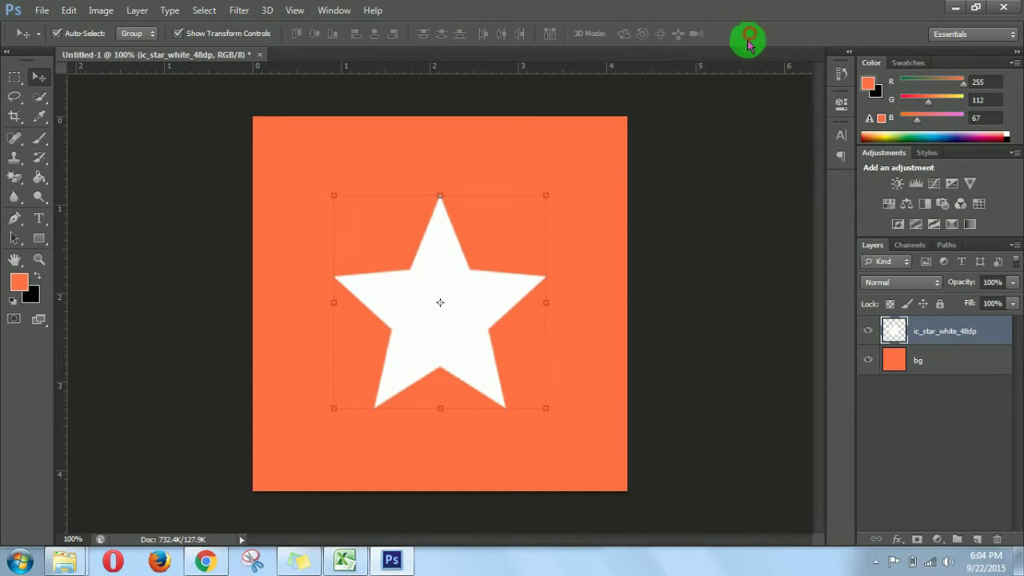
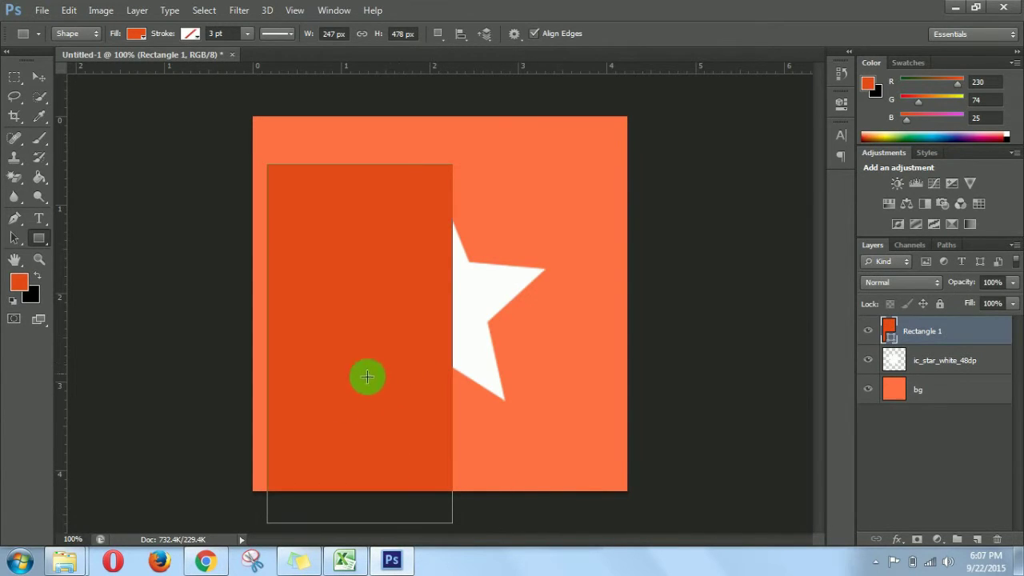
- Check the Deep Orange 700 code E64A19 on the palette page in Chrome and return to Photoshop
click(206, 560)
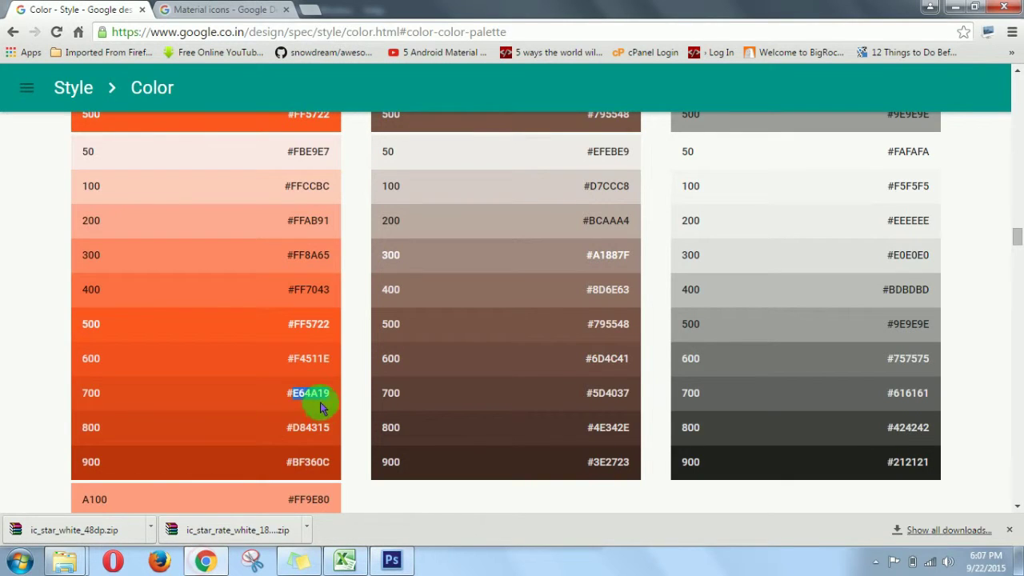
click(309, 364)
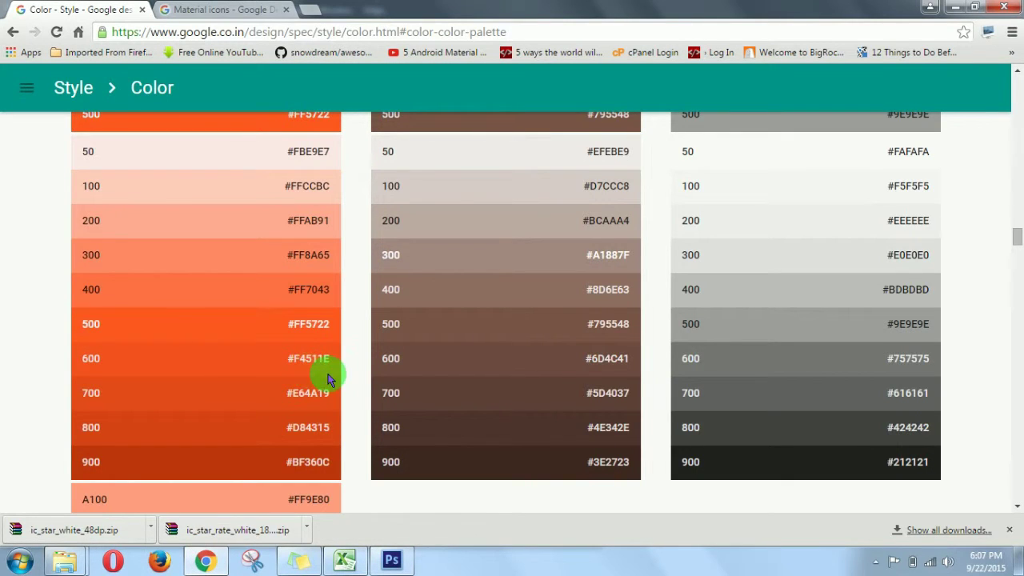
click(394, 562)
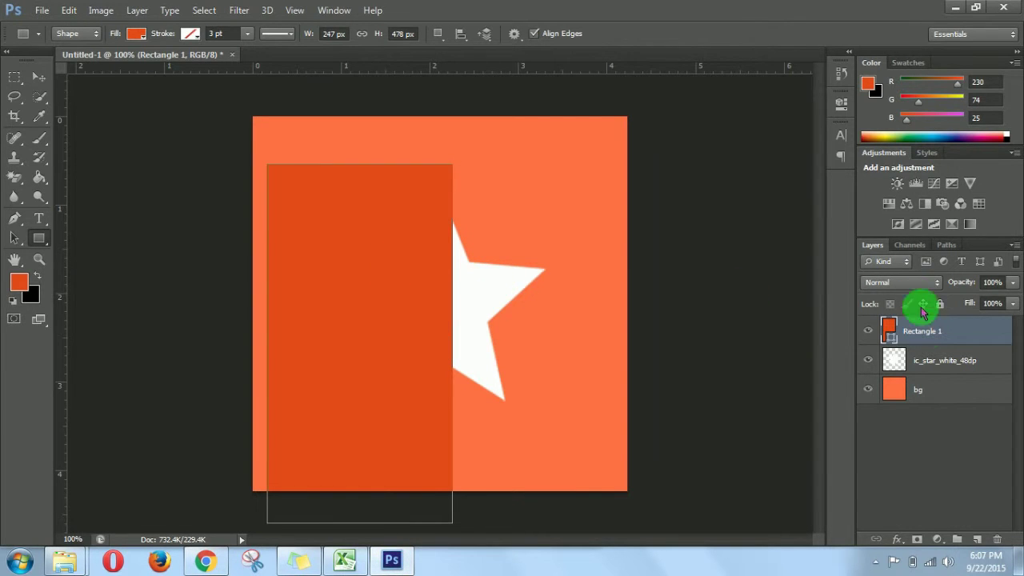
- Rasterize the Rectangle 1 layer and move the dark orange rectangle over the star's right half with the Move tool
right_click(928, 334)
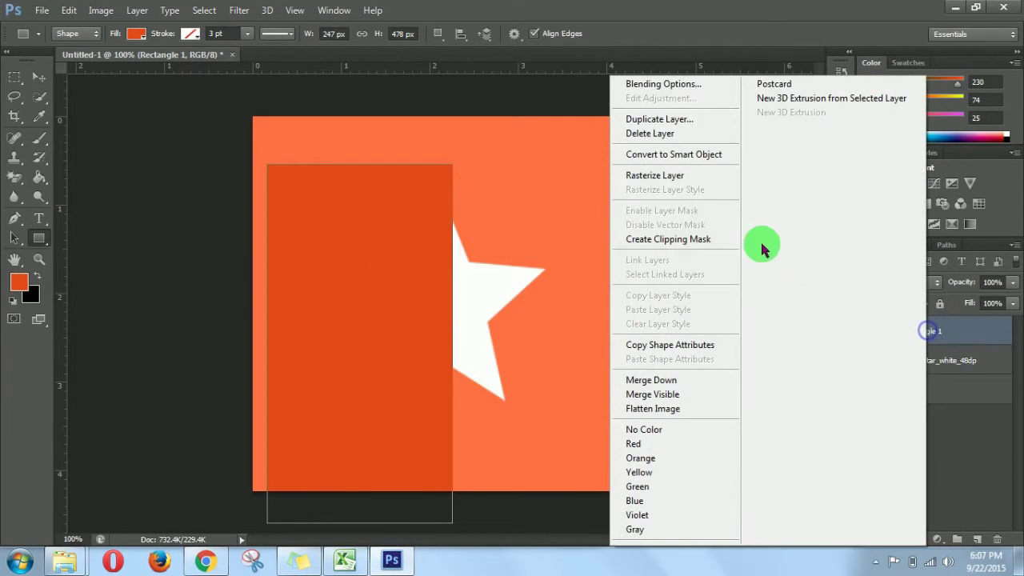
click(654, 176)
click(34, 85)
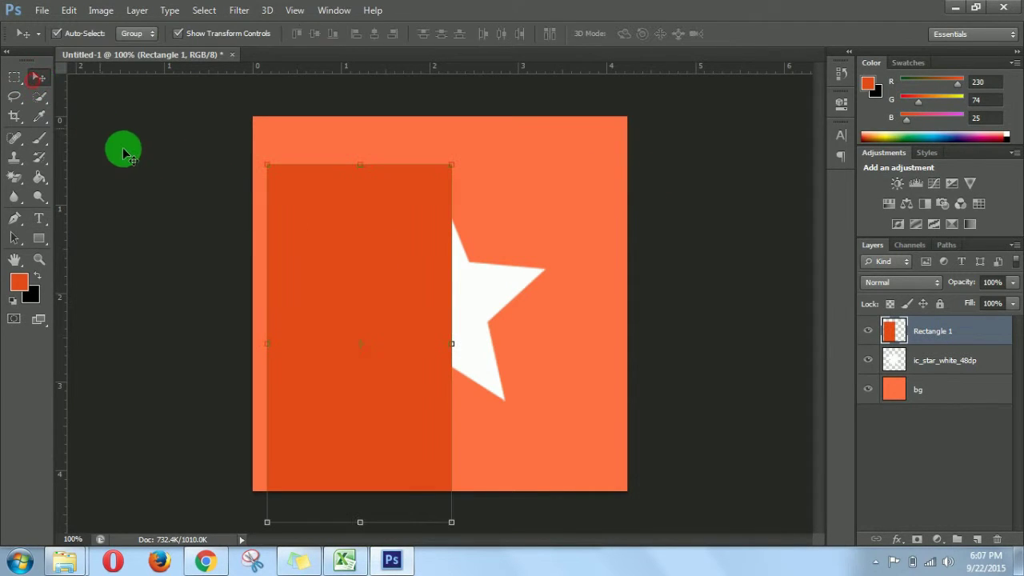
drag(396, 432, 506, 397)
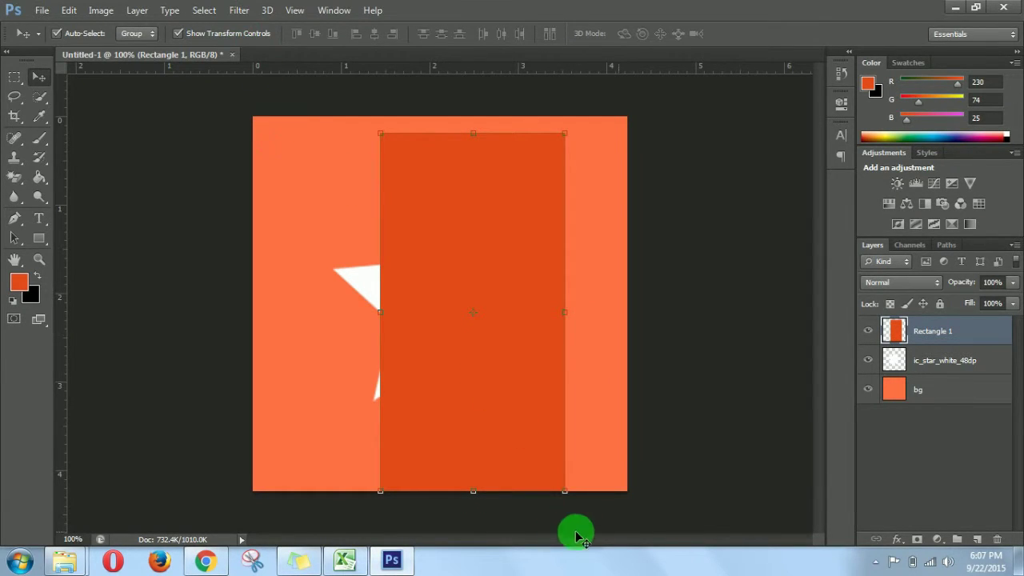
- Rotate the rectangle to about -38° and widen it to about 117%, aligning its edge from the star's right tip to its lower-left tip
drag(575, 505, 686, 391)
drag(532, 355, 562, 428)
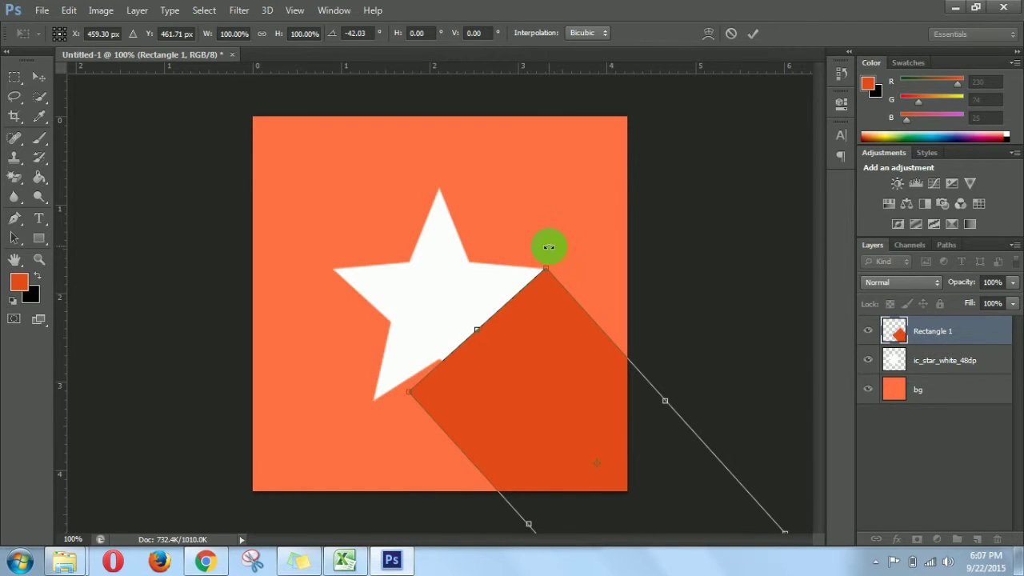
drag(547, 248, 564, 250)
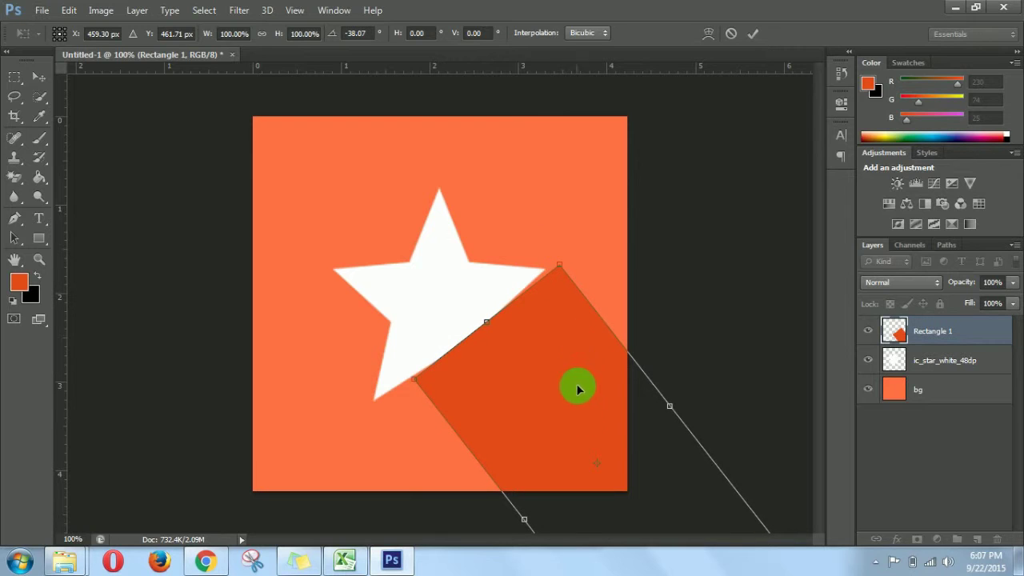
drag(584, 419, 579, 426)
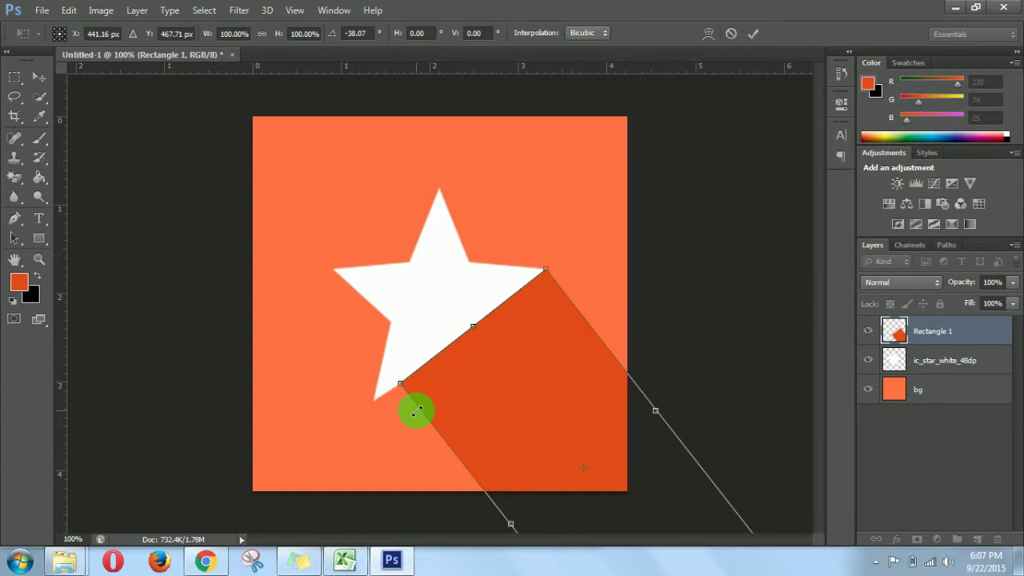
drag(418, 408, 392, 418)
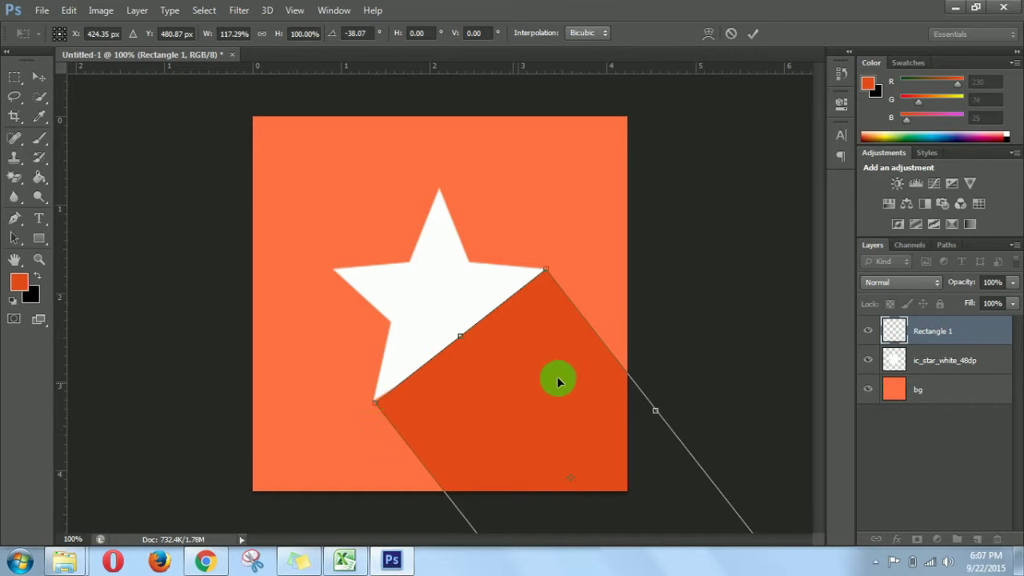
click(752, 33)
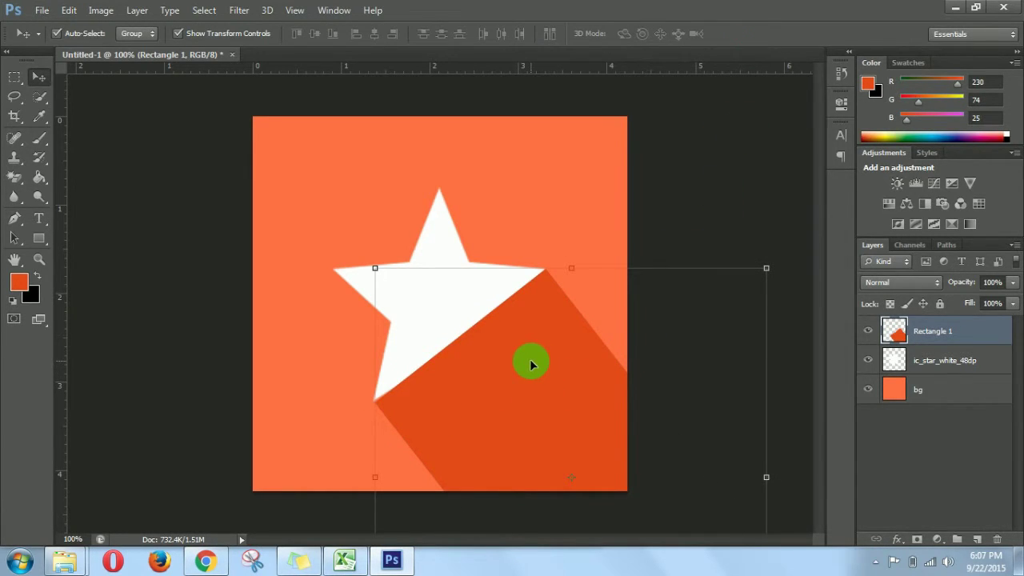
drag(532, 365, 533, 366)
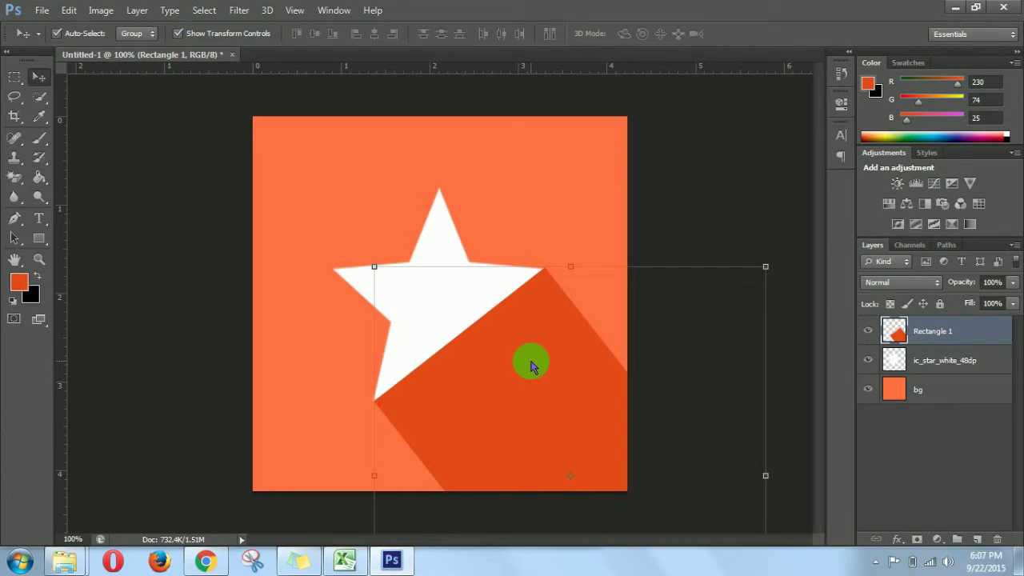
- Turn off the transform controls and move the Rectangle 1 layer below the star layer
click(199, 39)
mouse_move(919, 355)
mouse_down()
mouse_move(931, 336)
mouse_move(902, 344)
mouse_move(945, 366)
mouse_up()
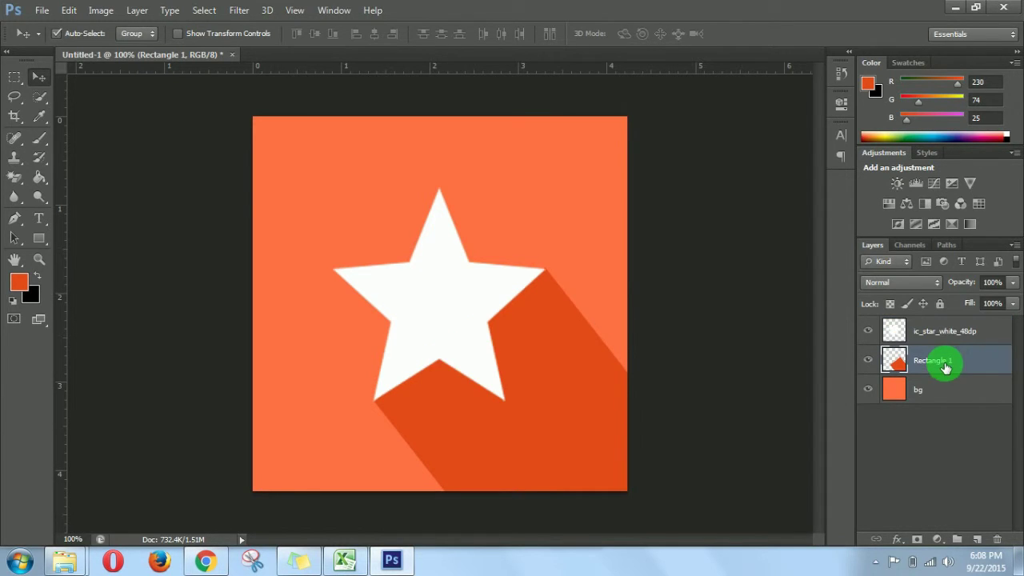
click(737, 280)
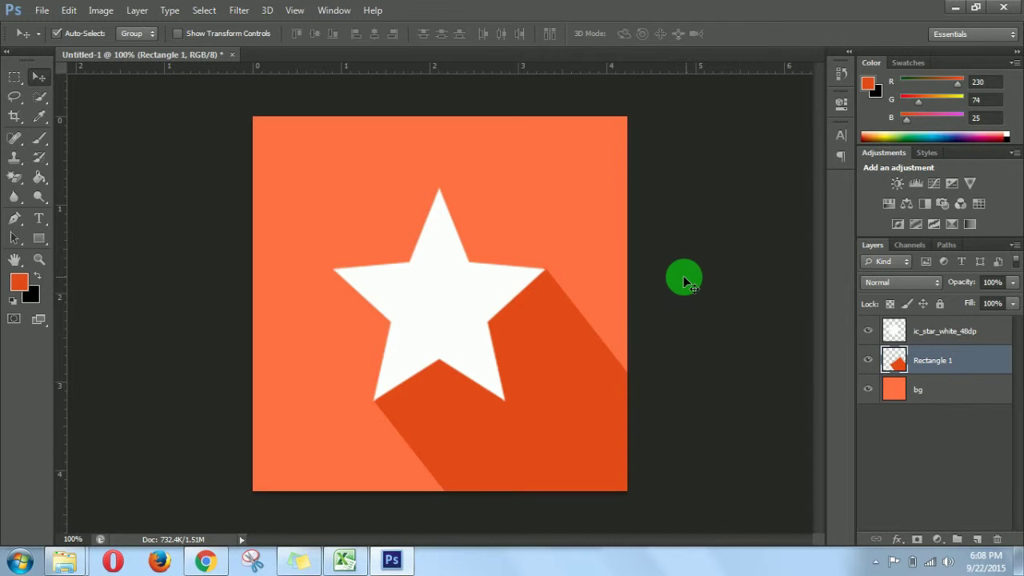
drag(684, 280, 626, 271)
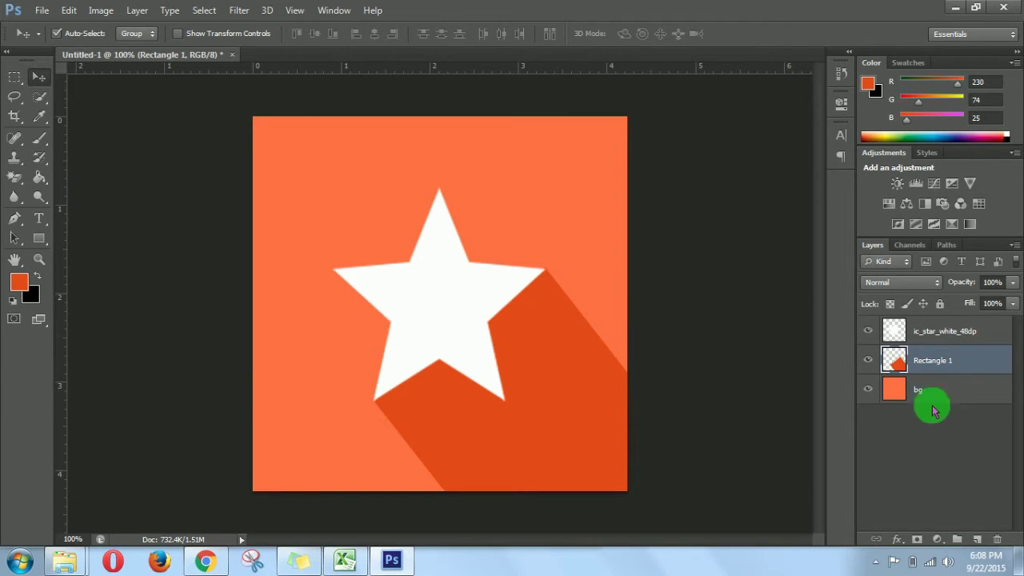
click(929, 336)
click(933, 359)
click(932, 332)
click(935, 352)
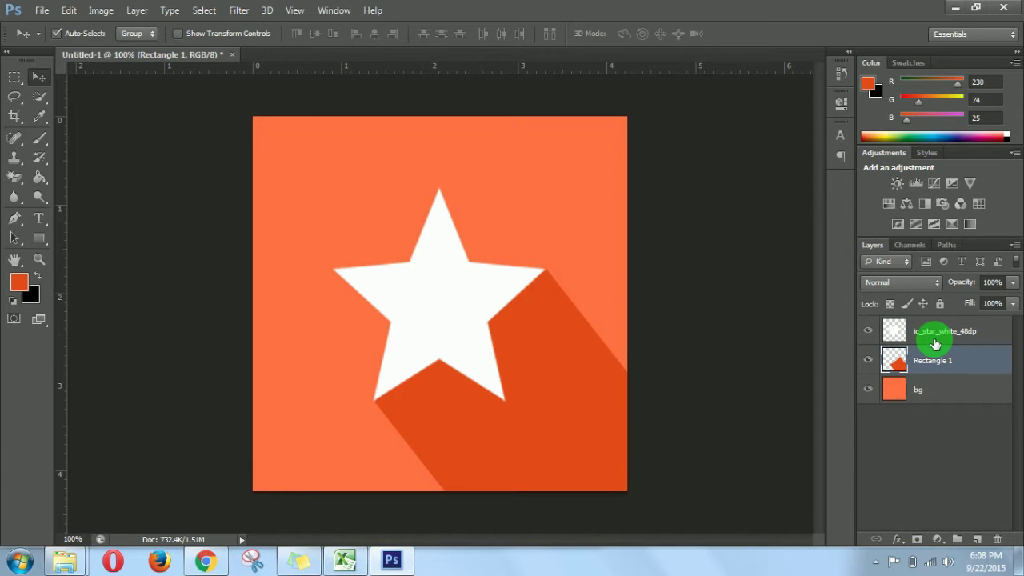